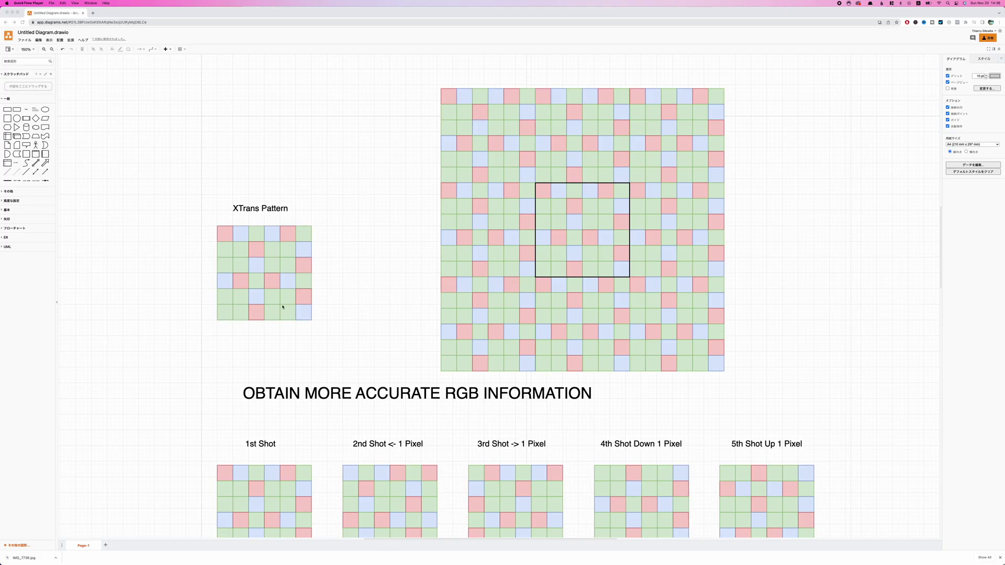
pyautogui.scroll(3, 230, 216)
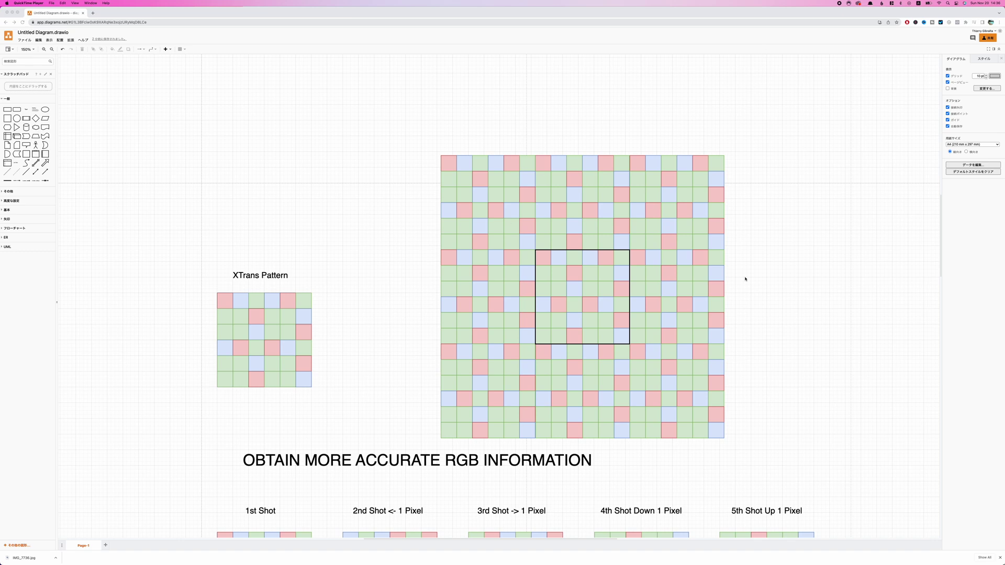
pyautogui.scroll(-3, 601, 303)
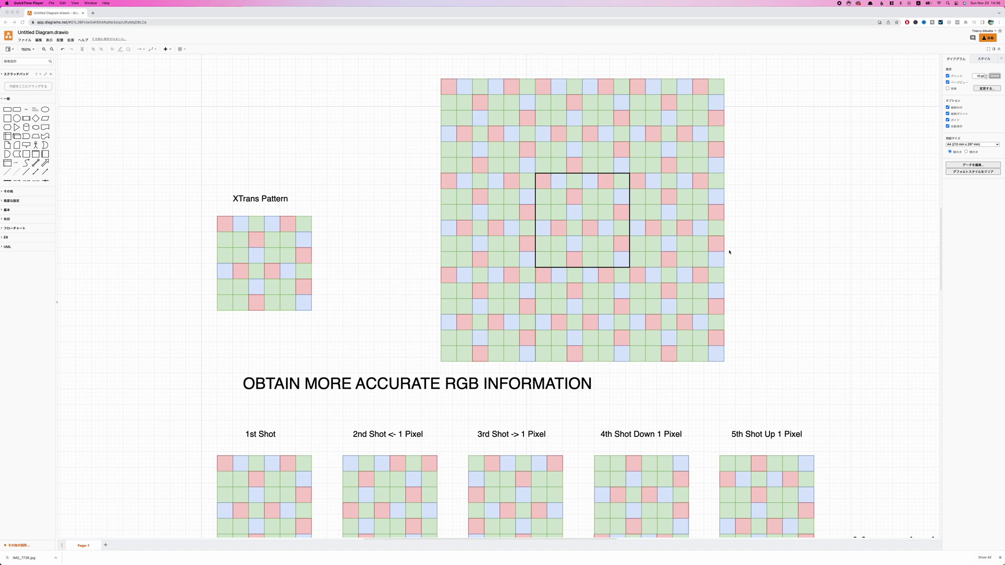
pyautogui.scroll(-1, 728, 251)
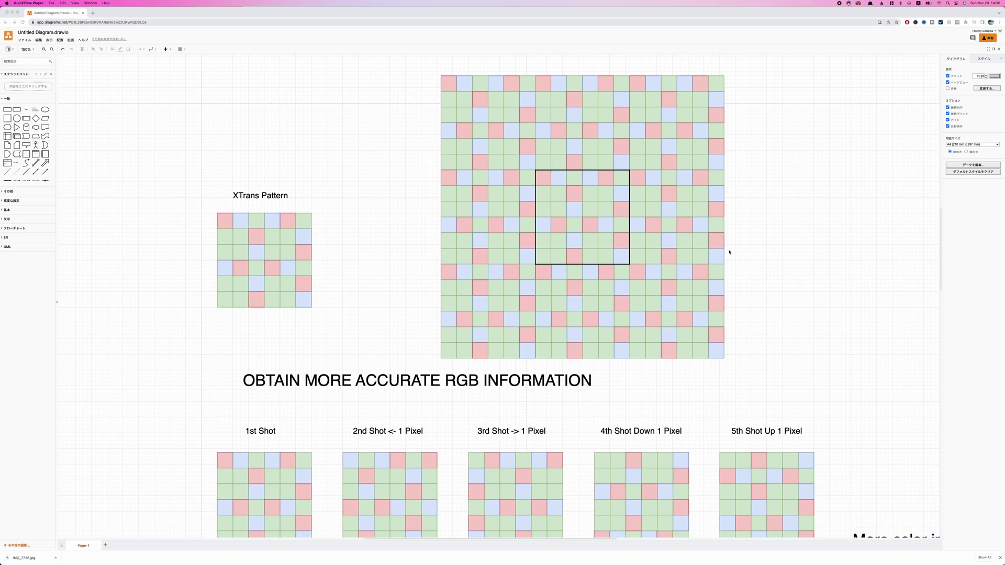
pyautogui.scroll(-14, 221, 156)
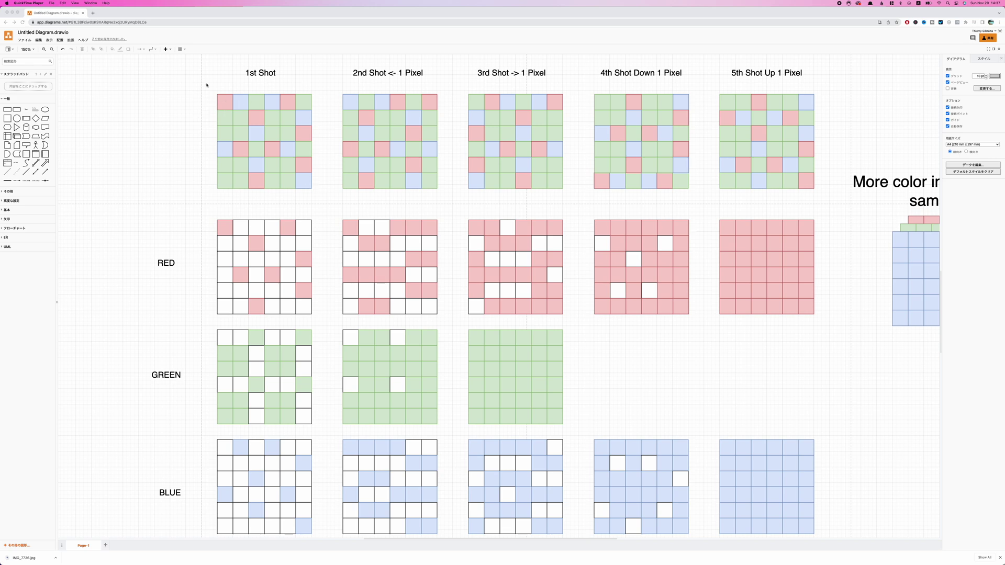
pyautogui.click(220, 100)
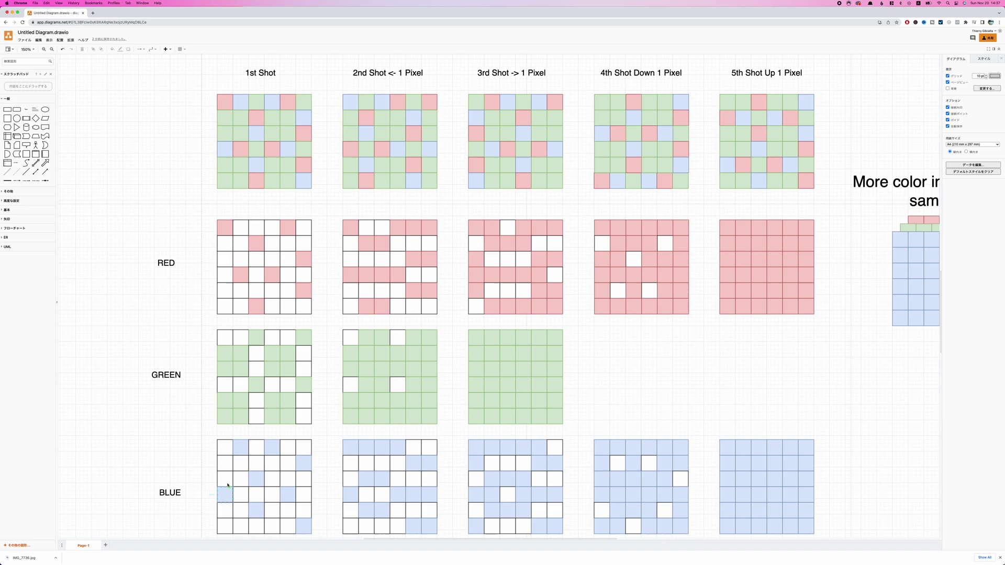
pyautogui.scroll(10, 221, 199)
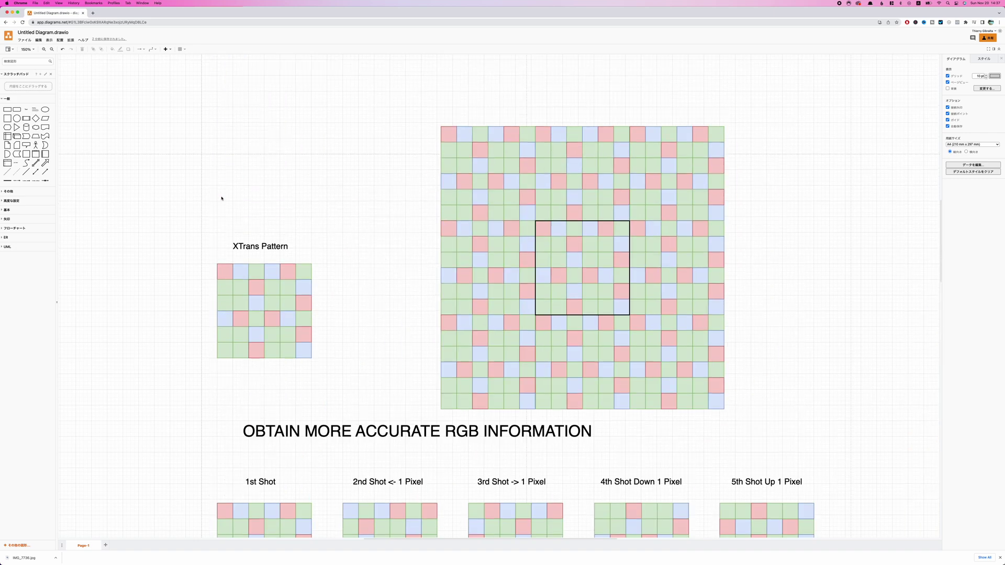
# Step: Shift the black square outline one cell to the right on the large tiled grid
pyautogui.click(604, 230)
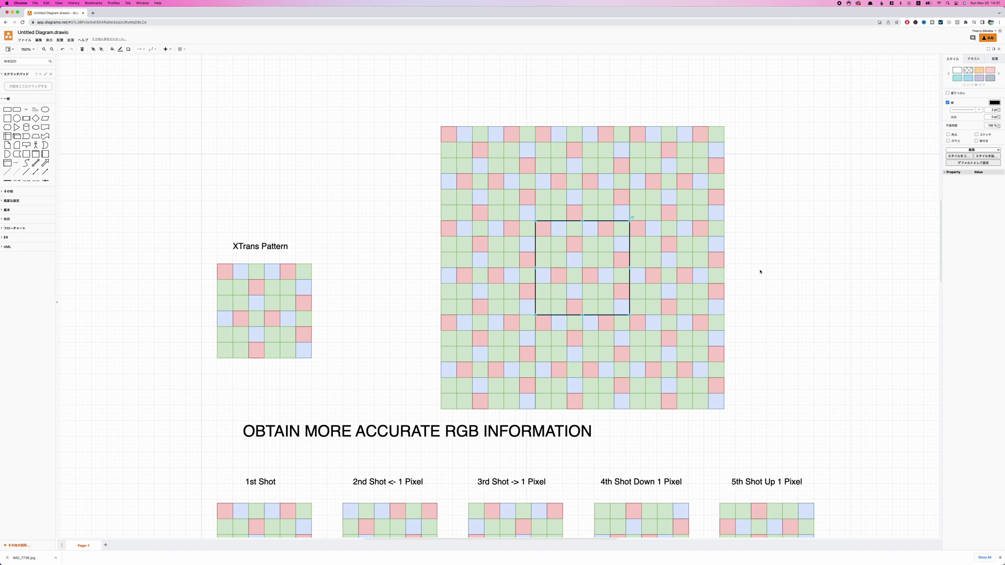
pyautogui.press('Right')
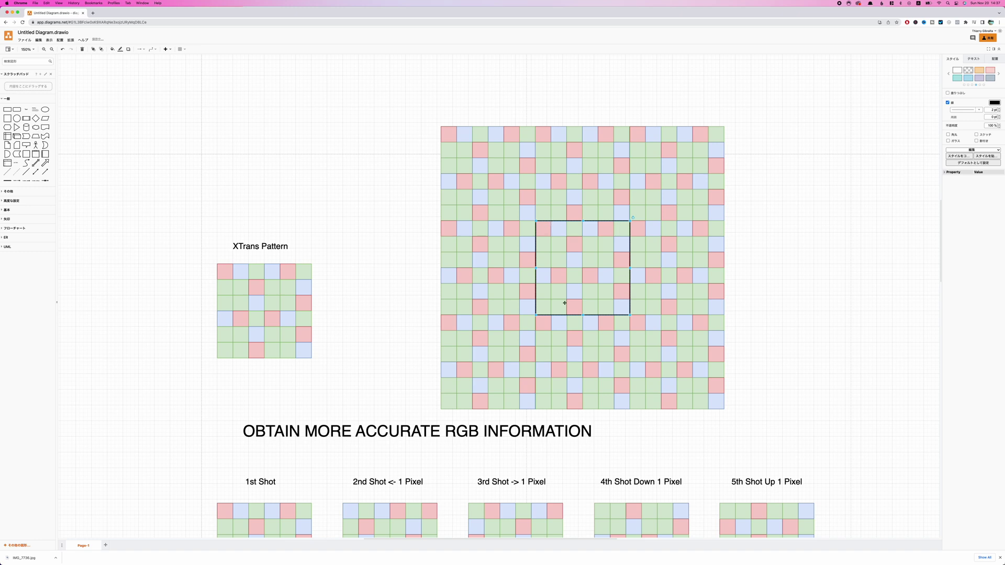
pyautogui.moveTo(551, 229); pyautogui.dragTo(565, 229)
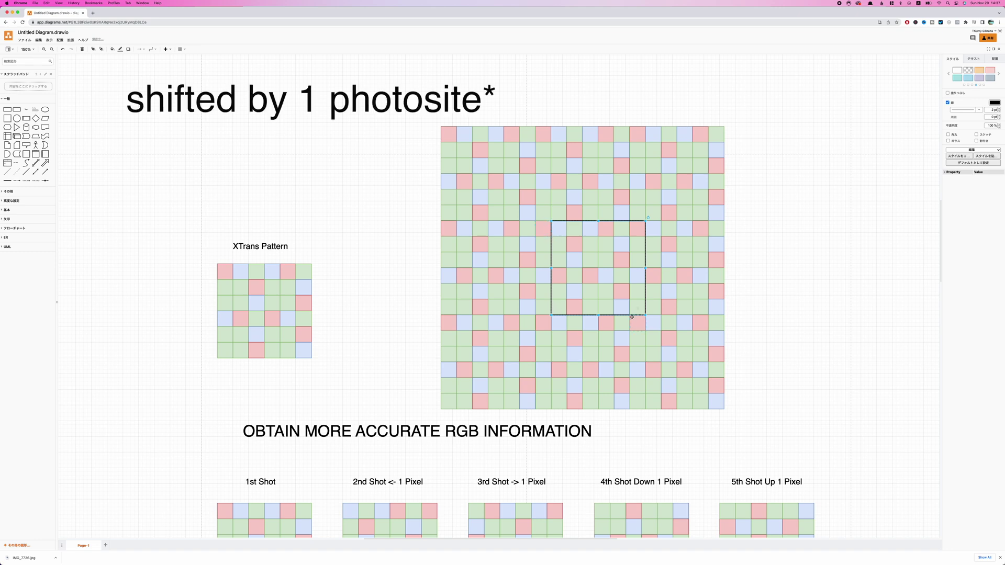
pyautogui.scroll(-5, 770, 317)
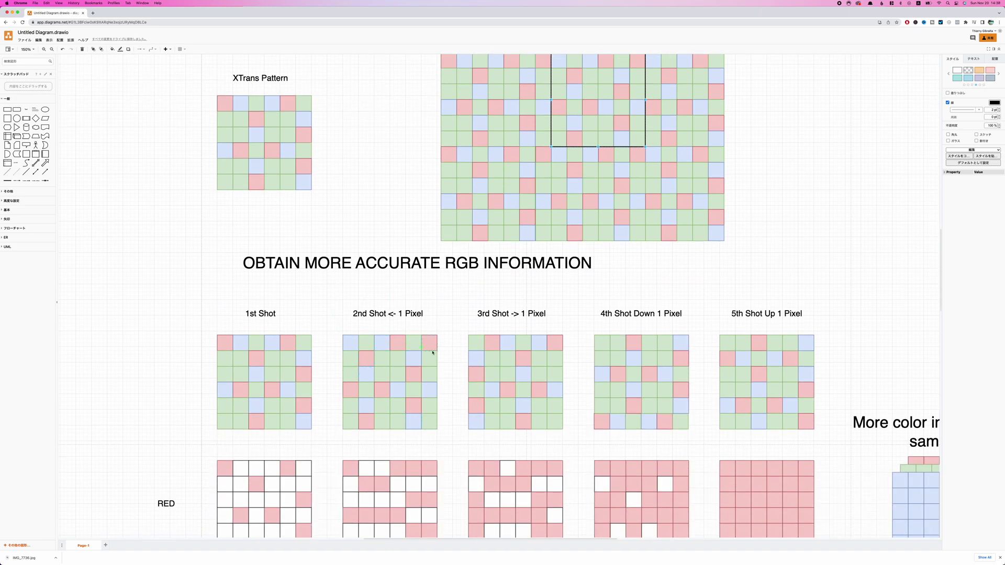
pyautogui.scroll(-4, 401, 425)
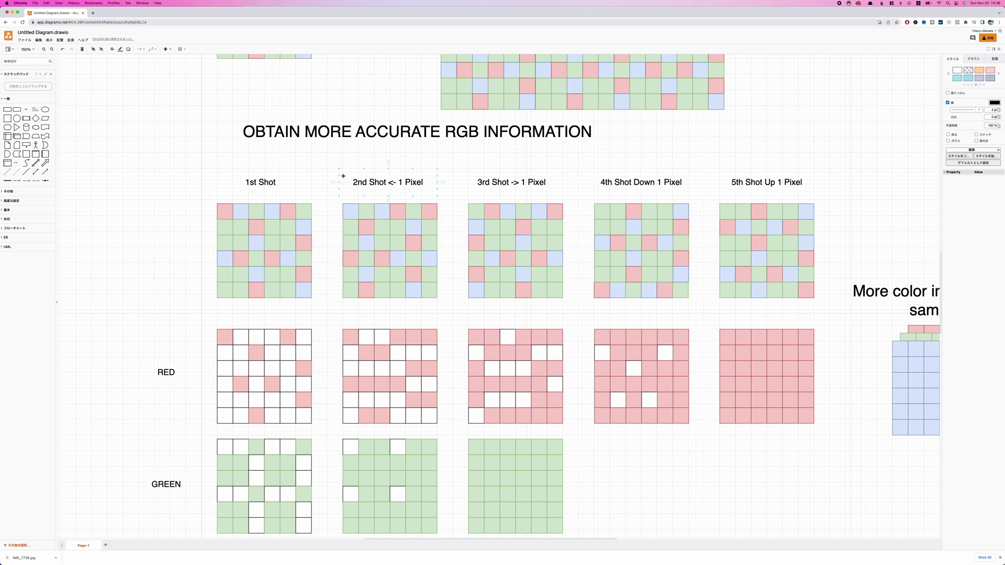
pyautogui.scroll(-1, 281, 185)
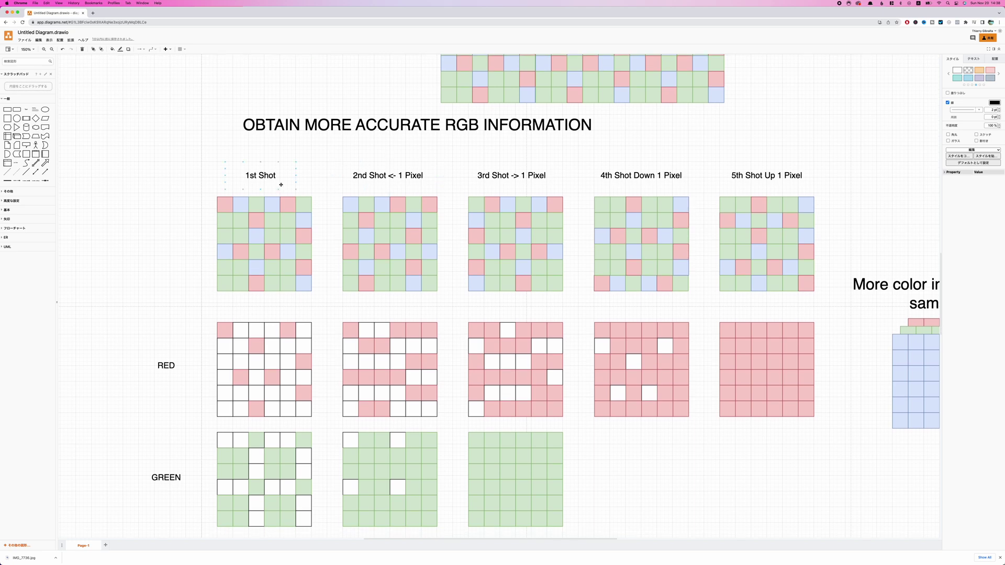
pyautogui.click(228, 203)
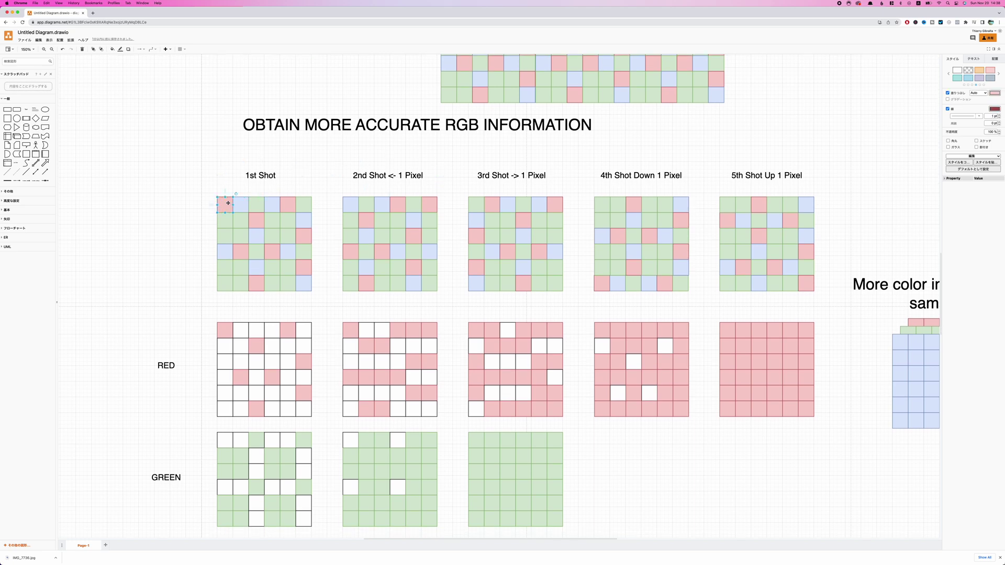
pyautogui.click(351, 202)
pyautogui.scroll(-10, 422, 191)
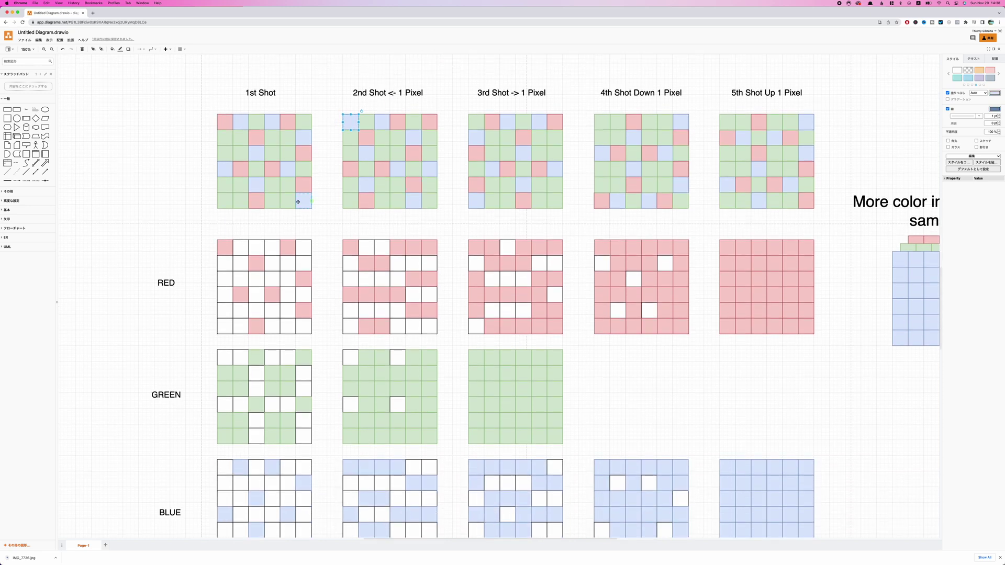
pyautogui.click(230, 247)
pyautogui.scroll(-3, 419, 390)
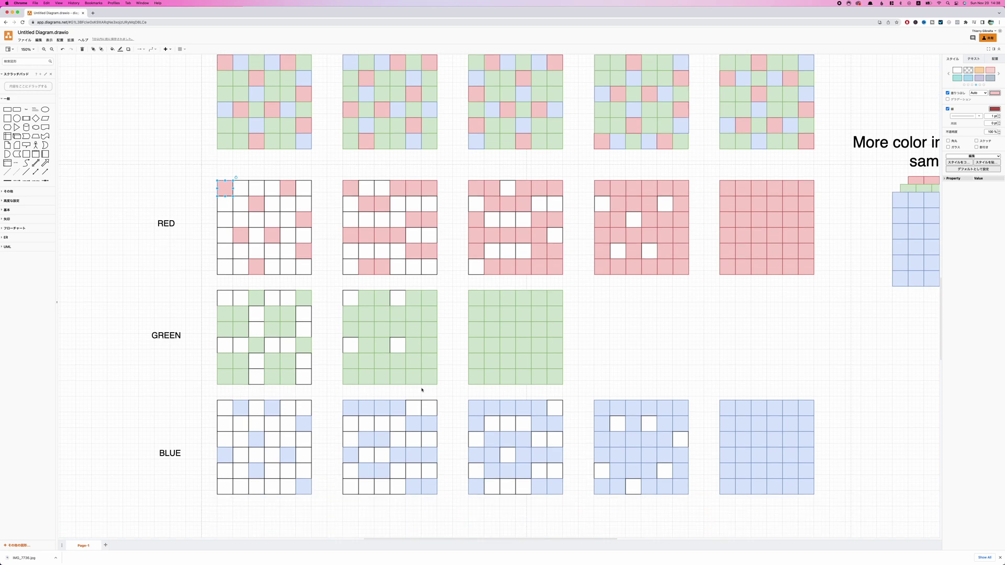
pyautogui.scroll(1, 422, 390)
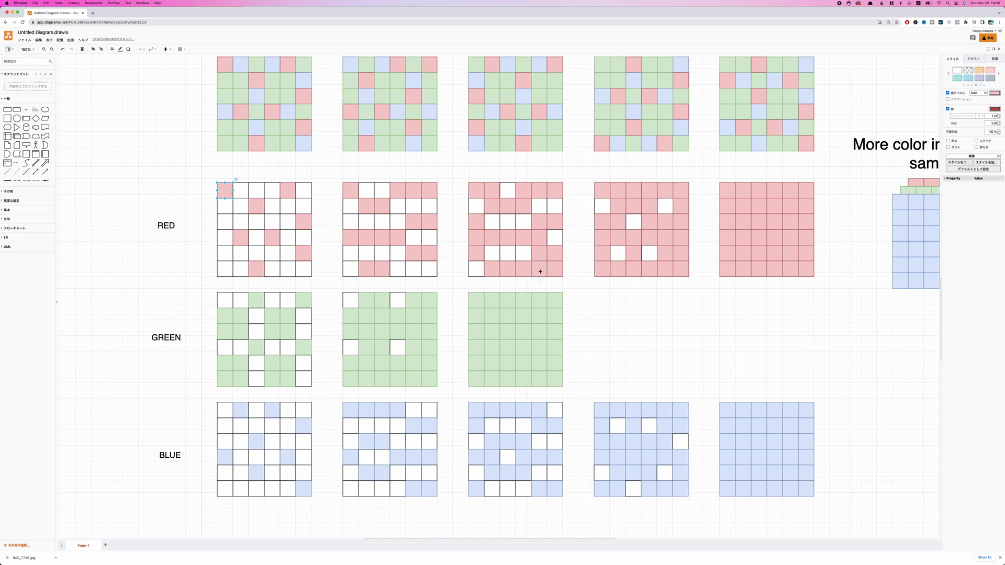
# Step: Slide the black outline square left by two cells across the large grid
pyautogui.scroll(20, 594, 241)
pyautogui.moveTo(595, 233); pyautogui.dragTo(581, 232)
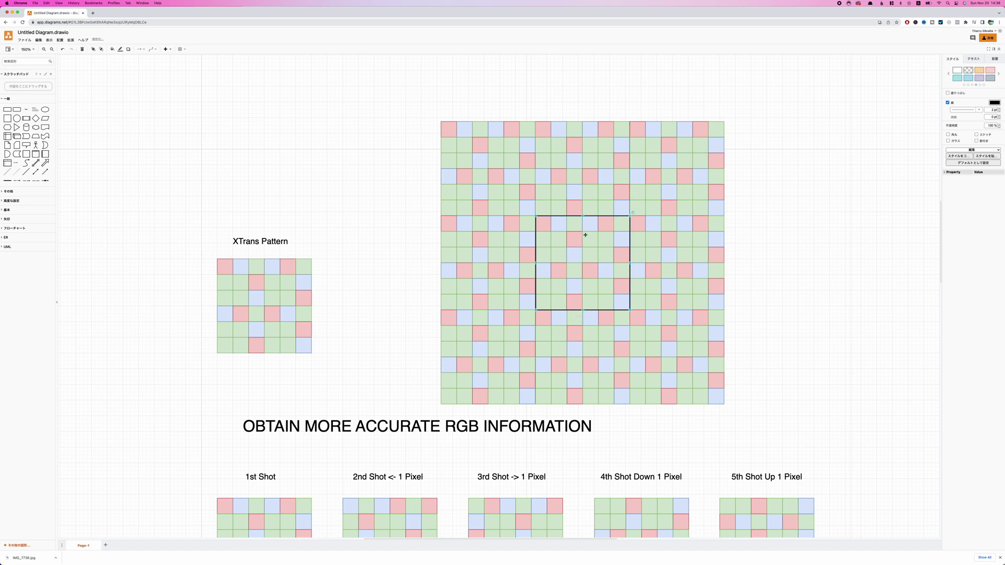
pyautogui.moveTo(579, 233); pyautogui.dragTo(564, 236)
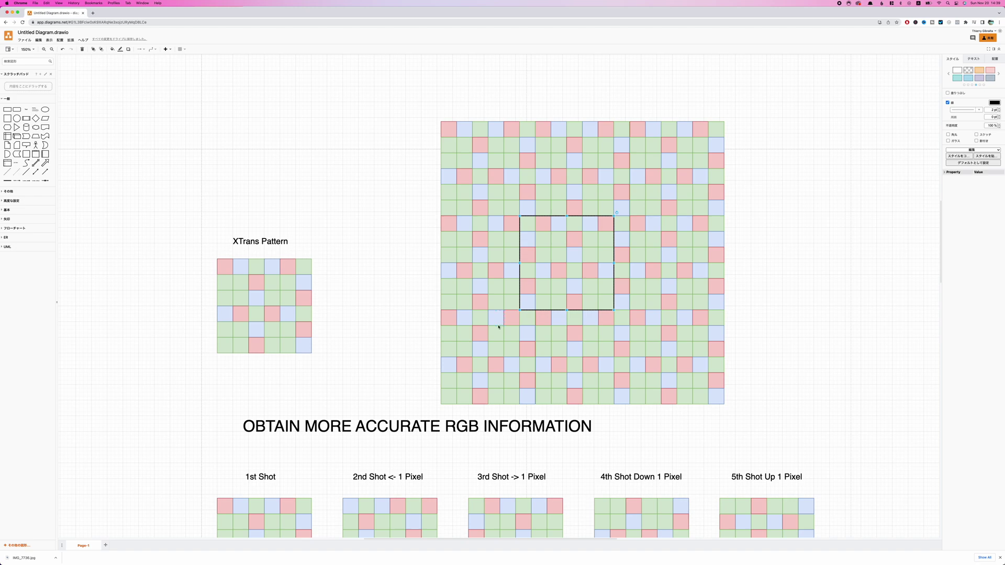
pyautogui.scroll(-10, 498, 327)
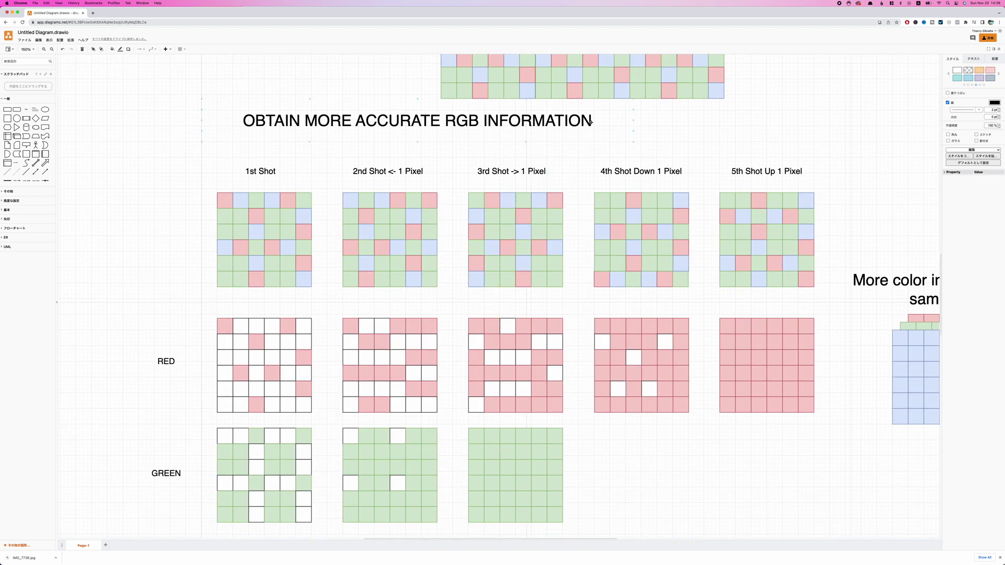
pyautogui.scroll(5, 590, 121)
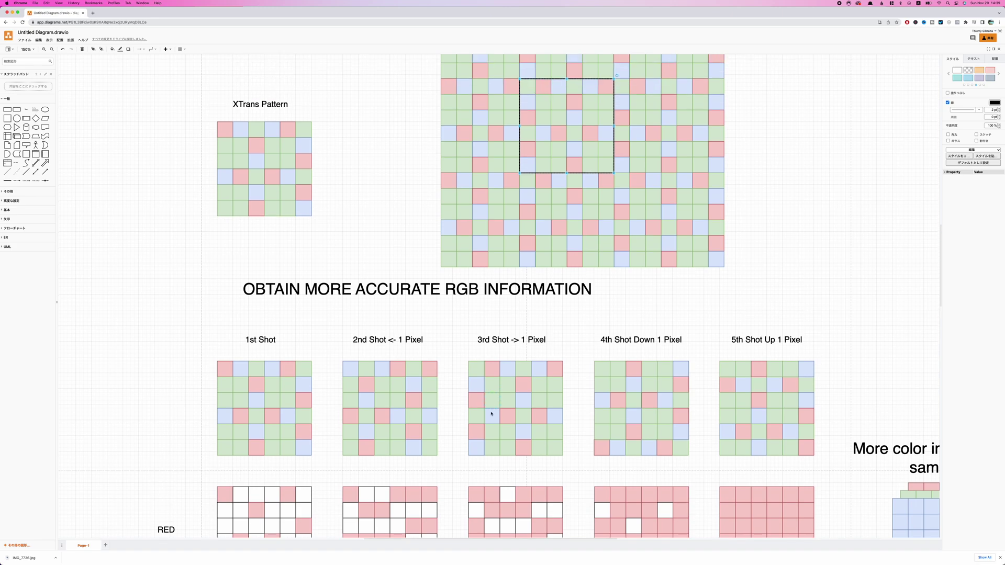
pyautogui.scroll(-7, 575, 317)
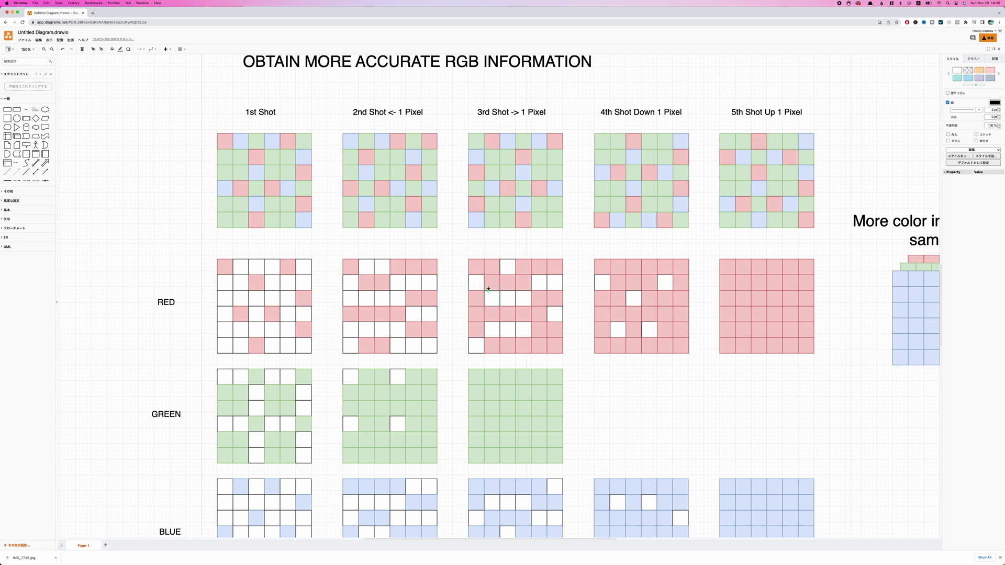
pyautogui.click(365, 270)
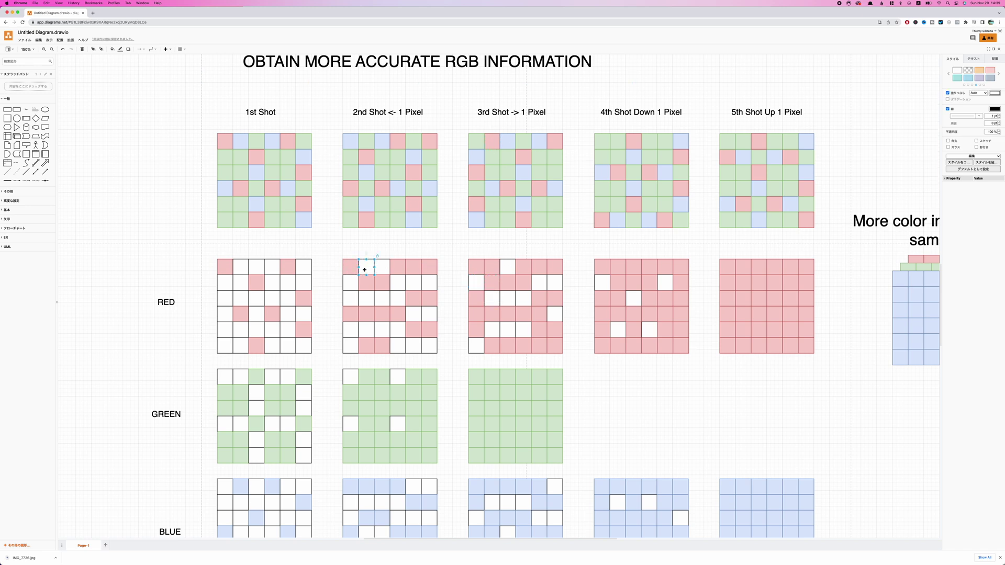
pyautogui.click(488, 142)
pyautogui.click(520, 149)
pyautogui.moveTo(514, 392); pyautogui.dragTo(521, 382)
pyautogui.scroll(-5, 520, 407)
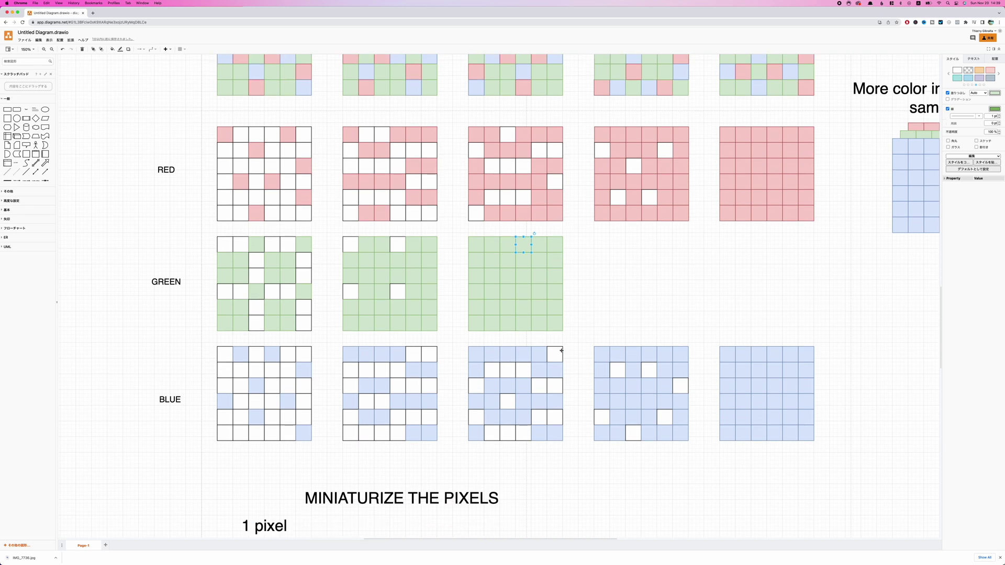
pyautogui.click(572, 275)
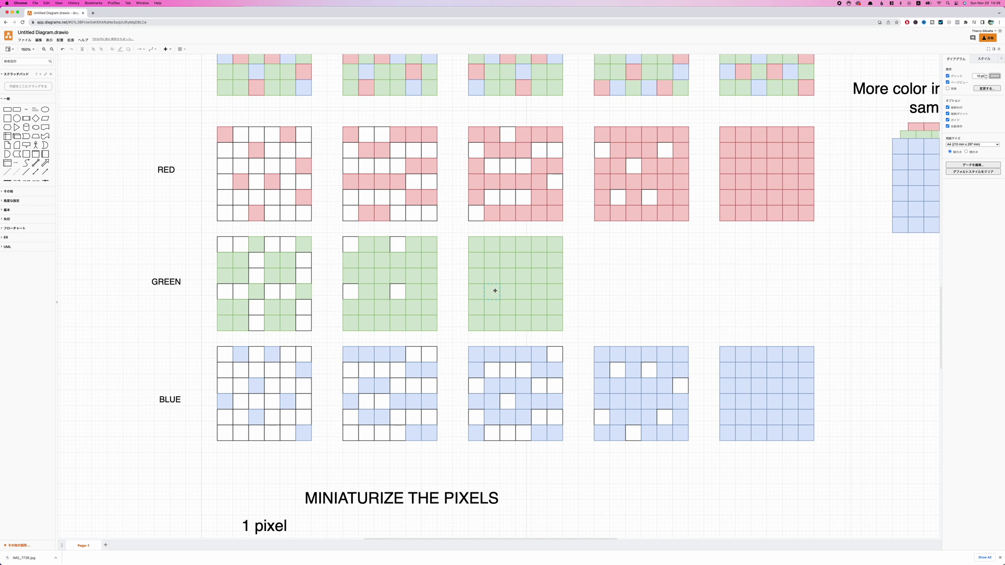
pyautogui.scroll(1, 609, 346)
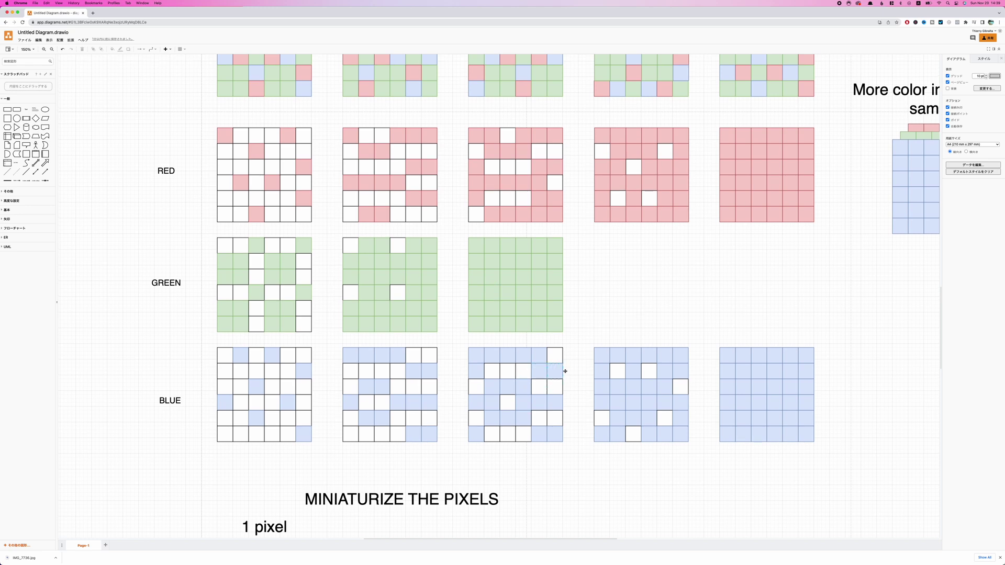
# Step: Move the square outline down one cell over the large grid
pyautogui.scroll(10, 581, 152)
pyautogui.click(581, 152)
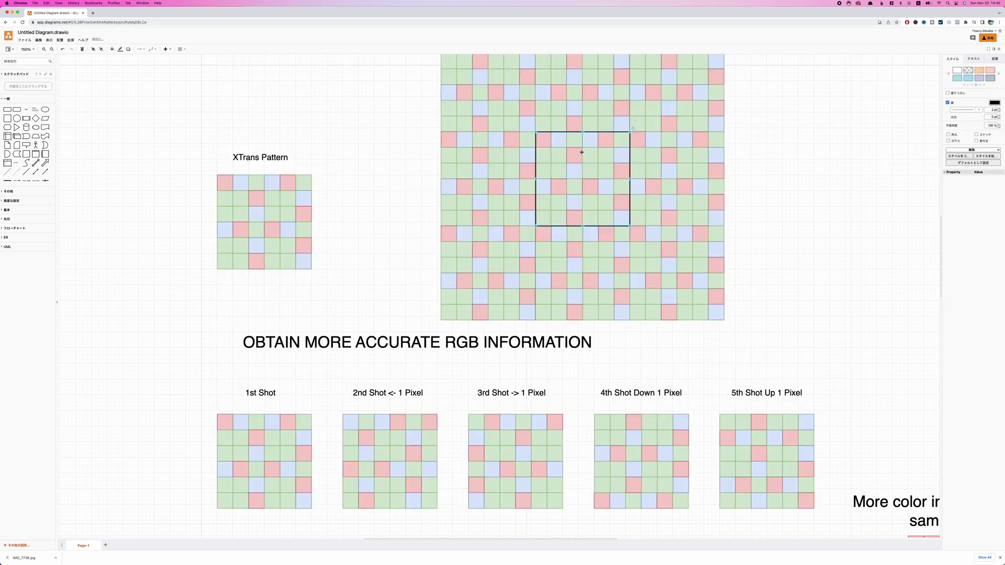
pyautogui.moveTo(582, 155); pyautogui.dragTo(582, 171)
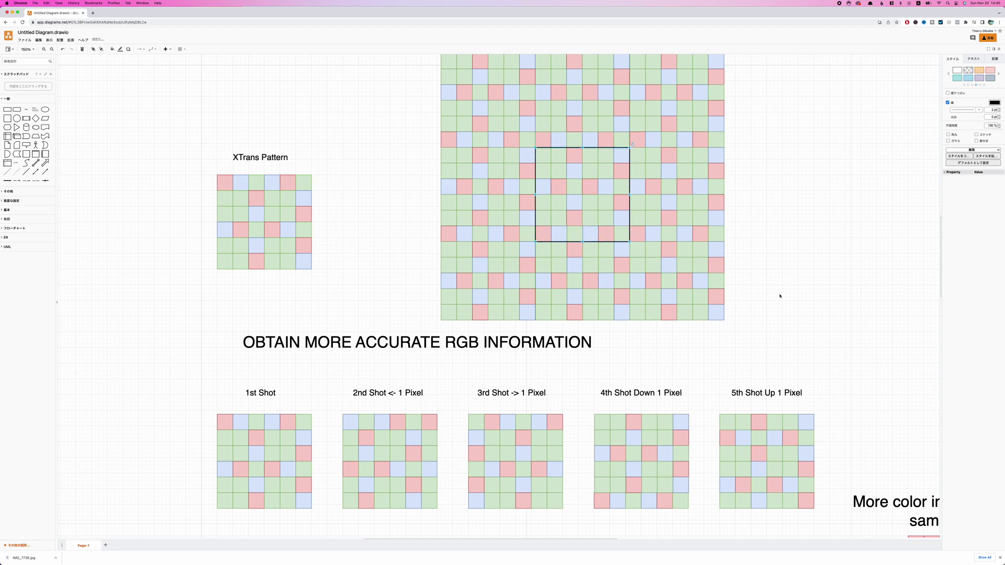
pyautogui.scroll(-6, 805, 312)
pyautogui.scroll(-1, 628, 196)
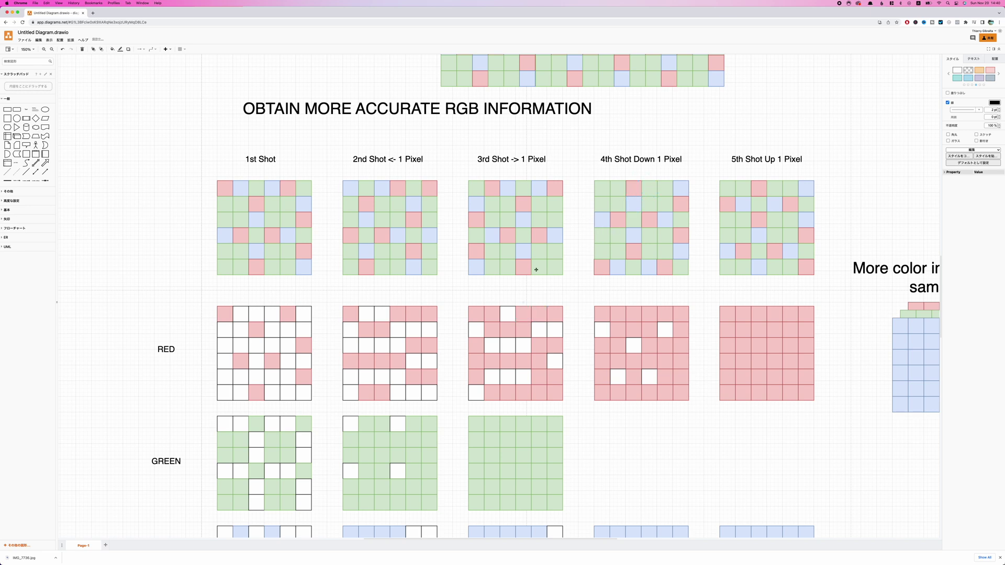
# Step: Reposition a pink cell within the 4th Shot grids
pyautogui.click(633, 193)
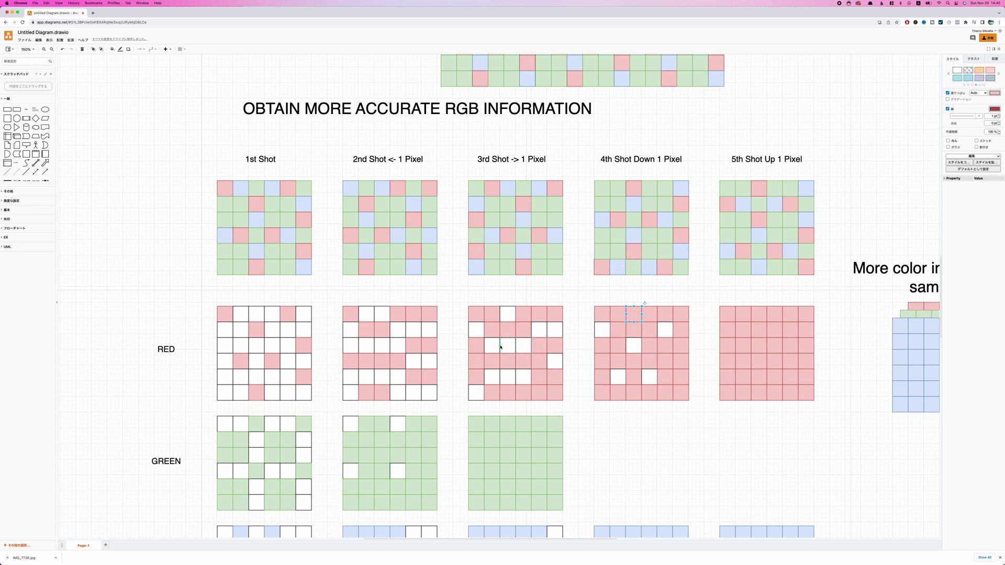
pyautogui.moveTo(643, 212); pyautogui.dragTo(623, 217)
pyautogui.scroll(-5, 673, 355)
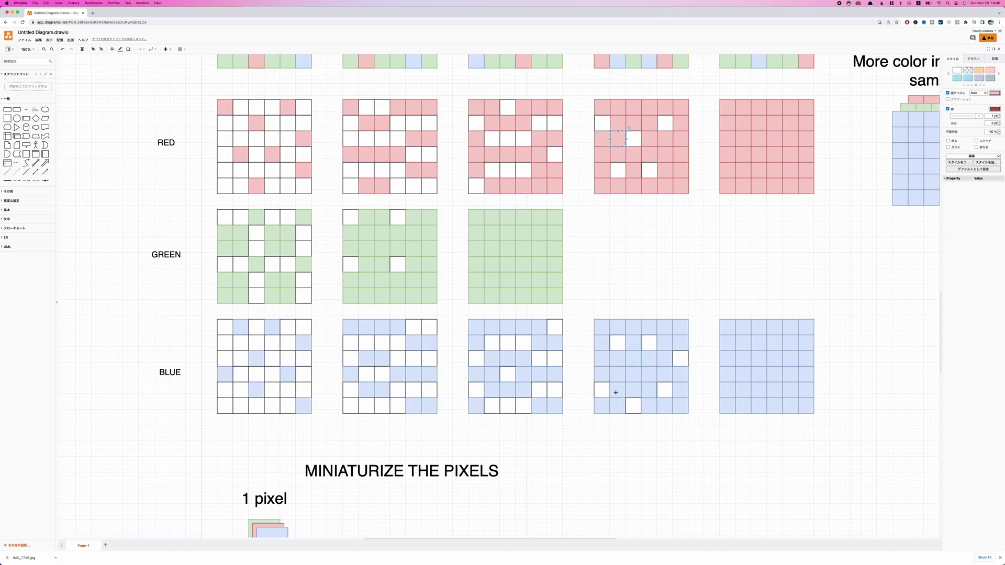
pyautogui.scroll(3, 644, 382)
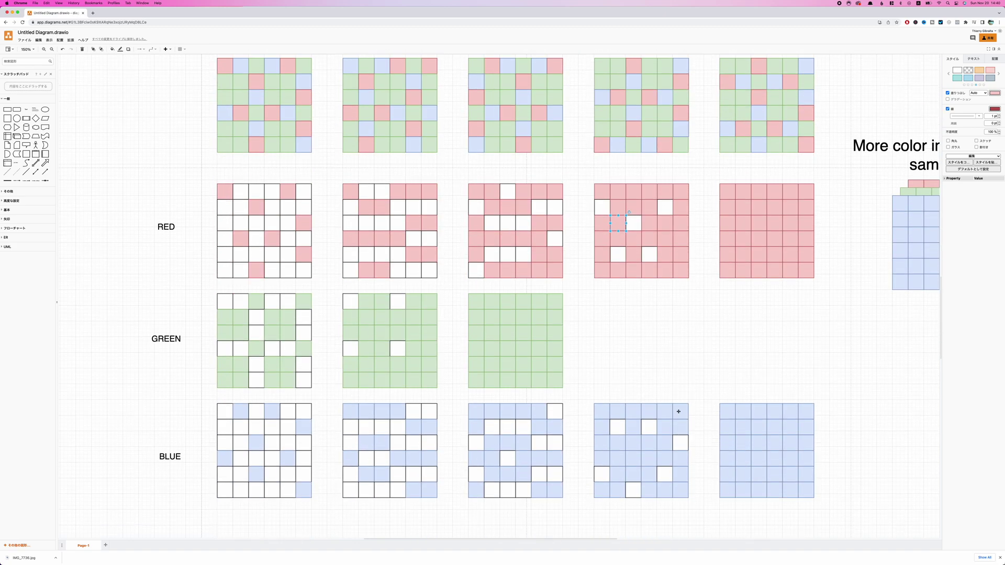
pyautogui.scroll(3, 704, 316)
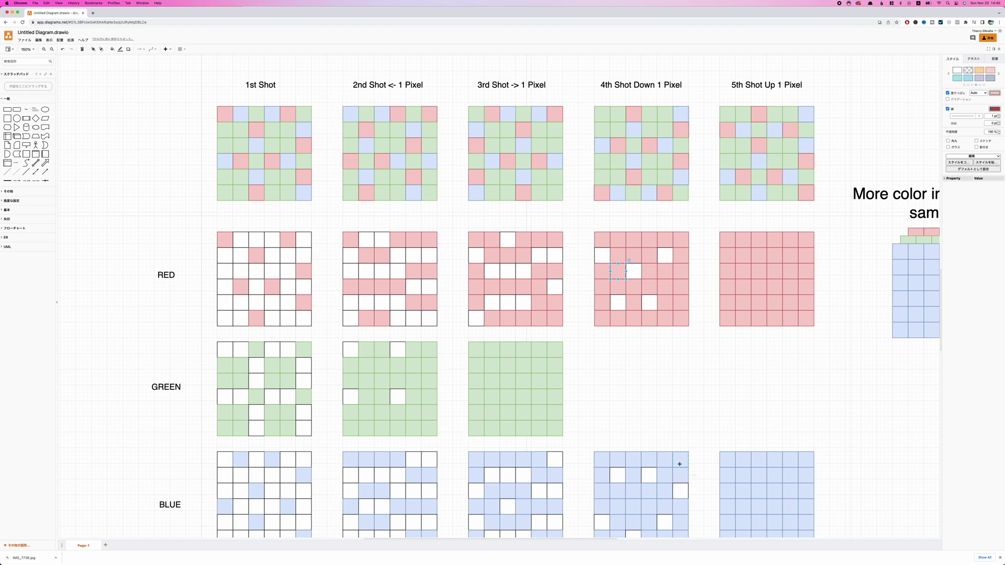
pyautogui.scroll(-1, 678, 486)
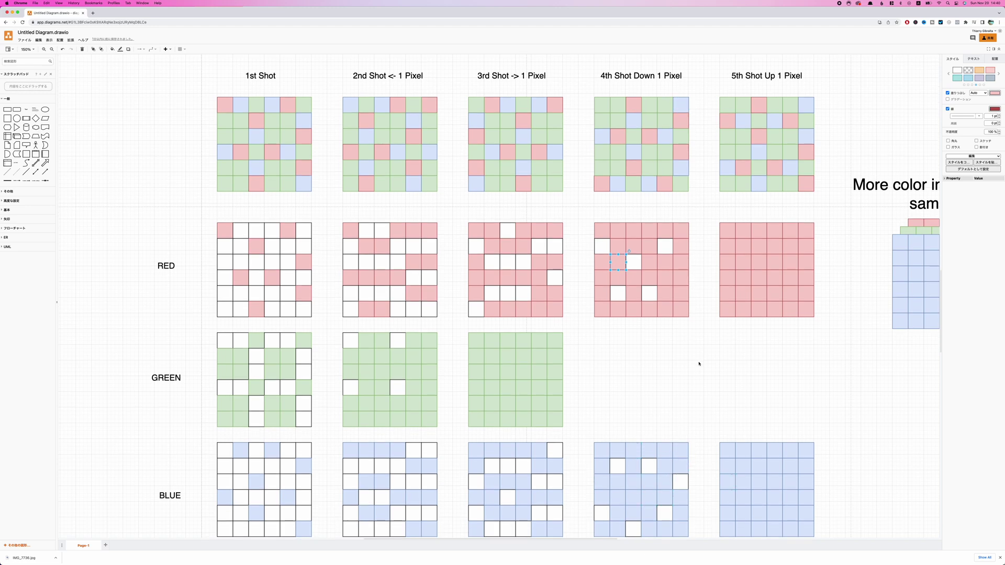
pyautogui.scroll(15, 699, 363)
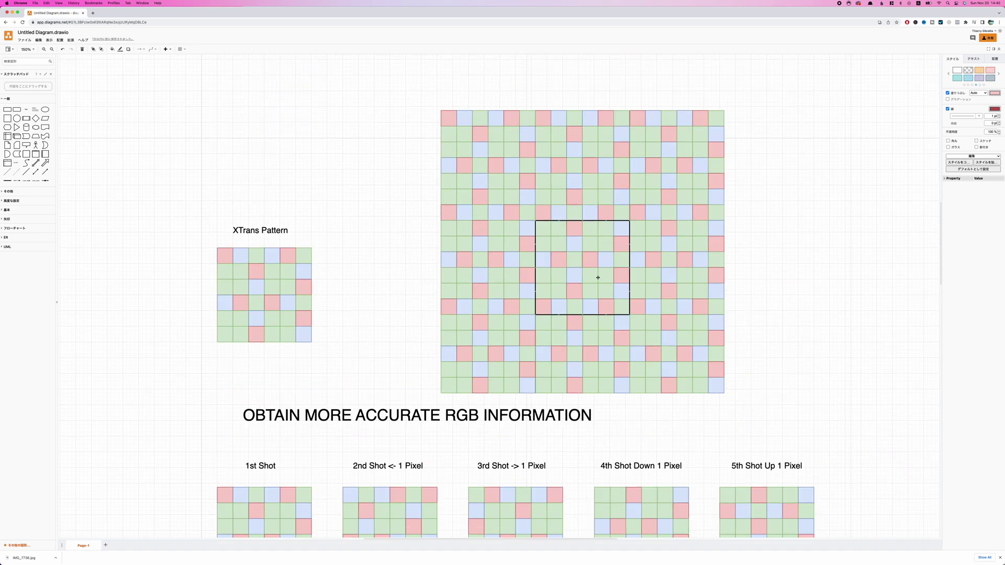
# Step: Move the black outline square slightly up over the large XTrans grid
pyautogui.click(598, 278)
pyautogui.moveTo(597, 277)
pyautogui.mouseDown()
pyautogui.moveTo(597, 255)
pyautogui.moveTo(595, 274)
pyautogui.mouseUp()
pyautogui.scroll(-10, 731, 346)
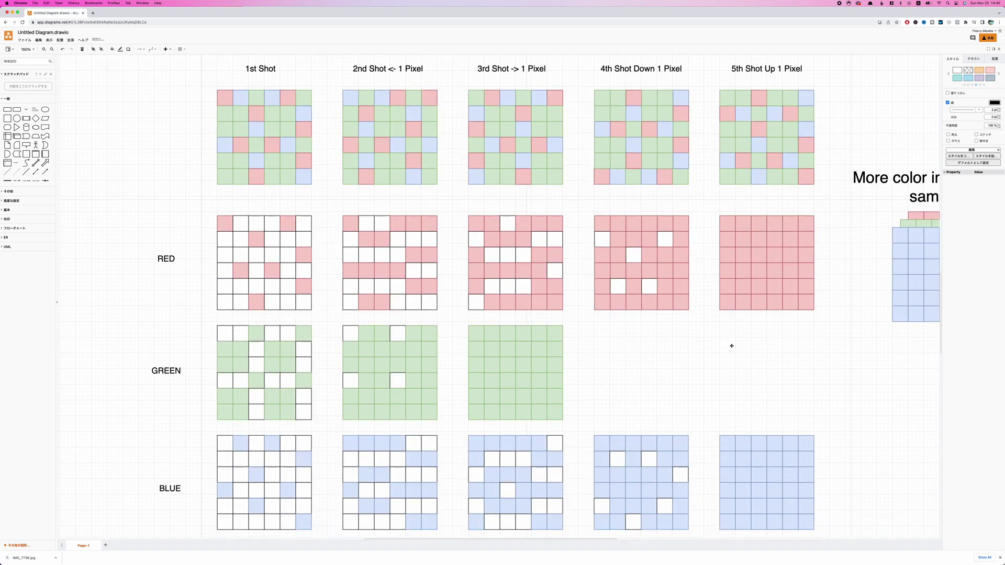
pyautogui.scroll(-3, 731, 346)
pyautogui.scroll(2, 732, 342)
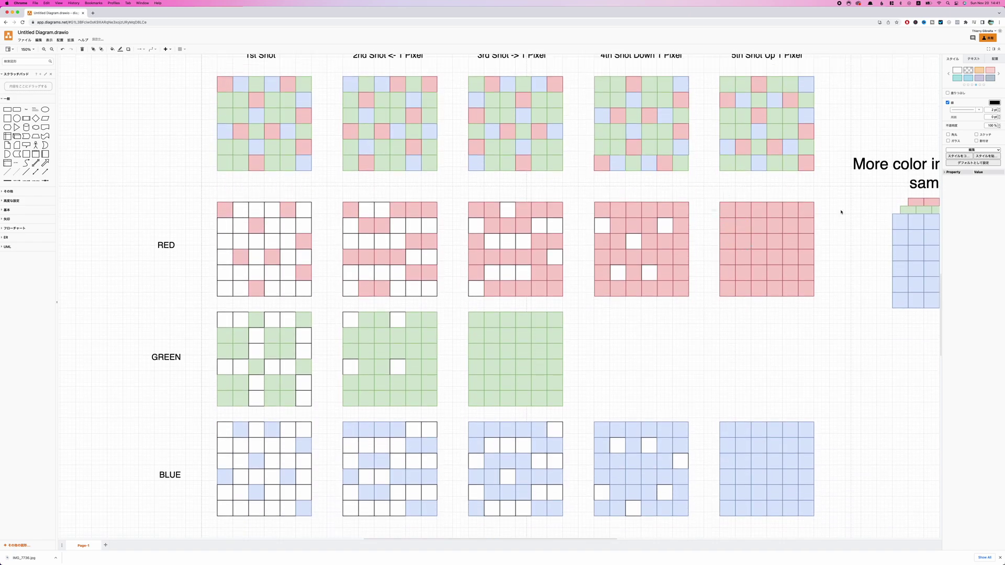
# Step: Inspect the styles of a red 5th-shot cell, a green cell and a blue 5th-shot cell
pyautogui.click(738, 232)
pyautogui.click(550, 336)
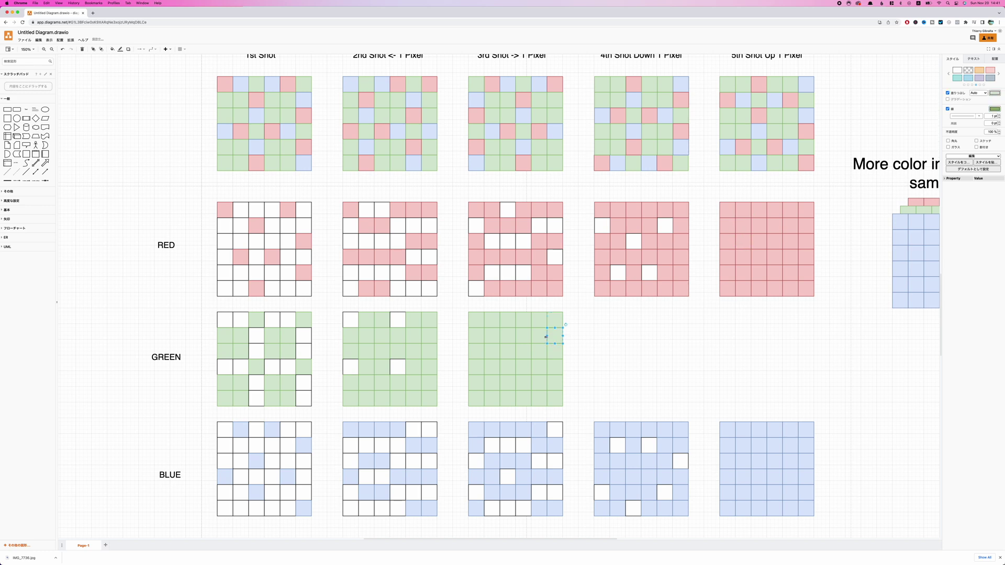
pyautogui.click(770, 496)
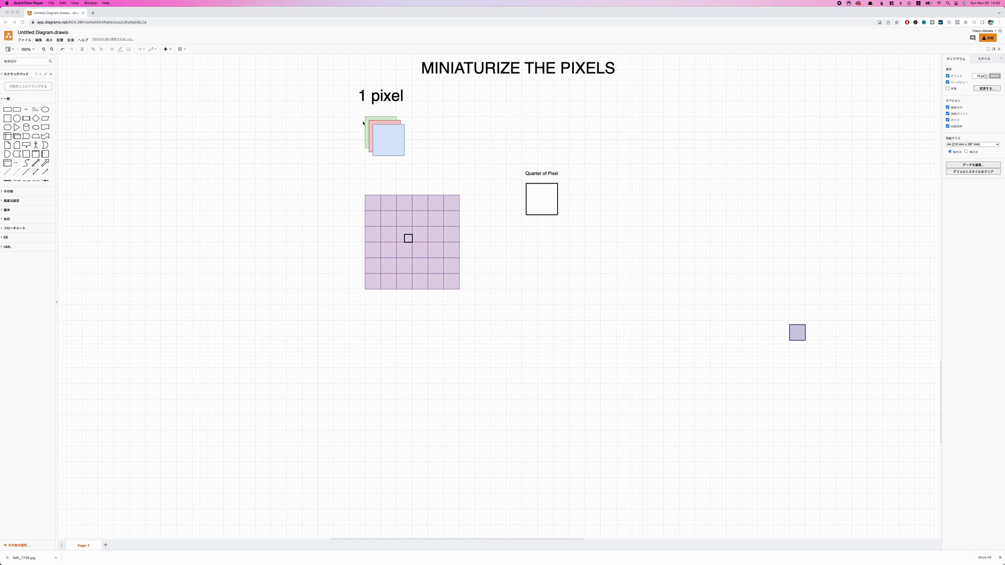
pyautogui.scroll(-4, 377, 140)
pyautogui.scroll(15, 377, 139)
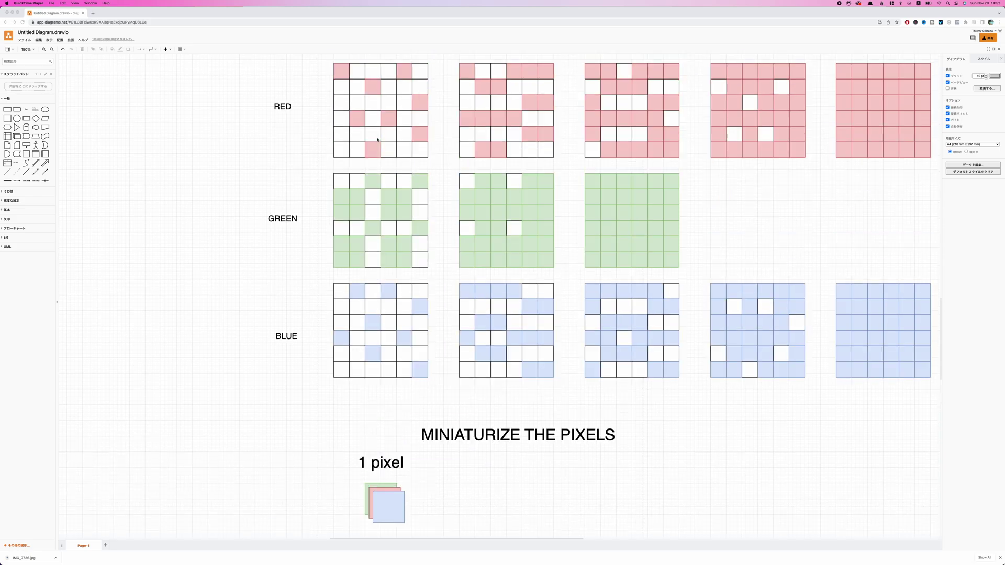
pyautogui.scroll(-10, 700, 231)
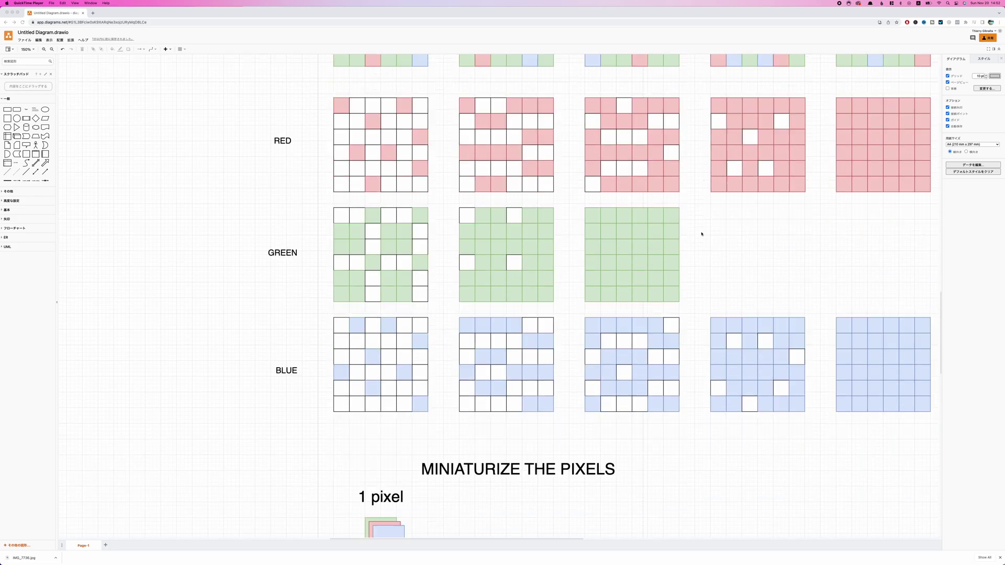
pyautogui.scroll(-2, 701, 234)
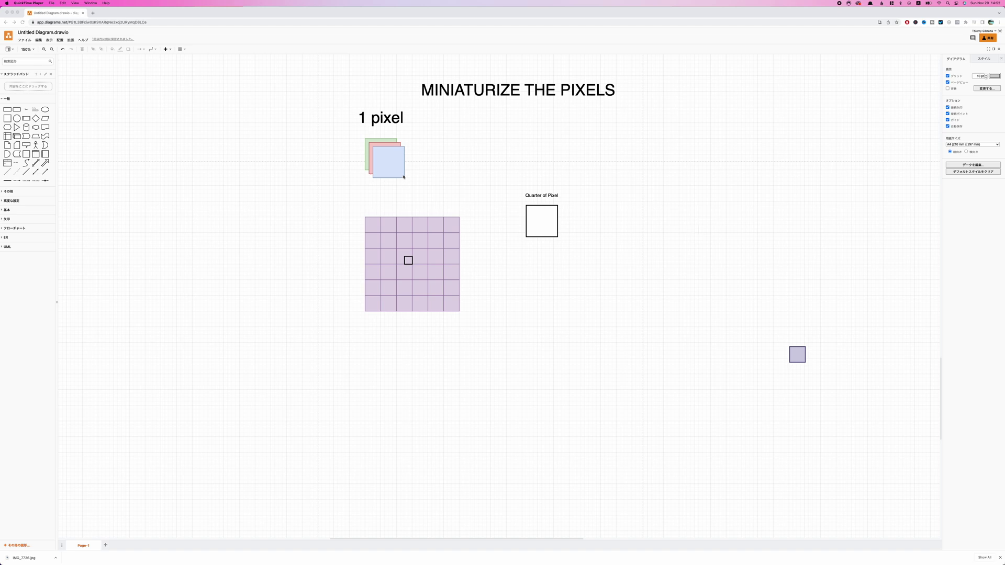
pyautogui.click(408, 261)
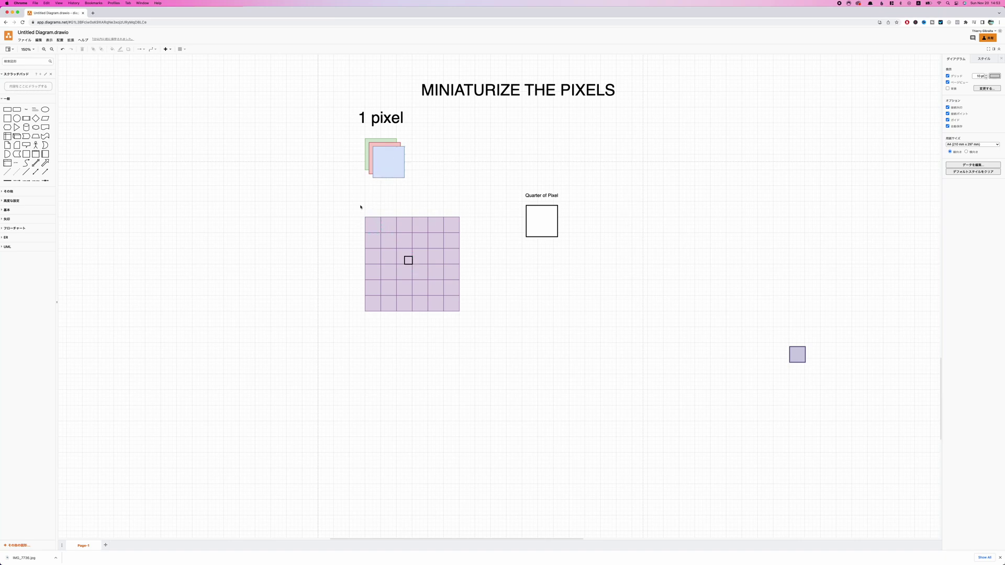
# Step: Place a small purple square in the lower-left quarter of the Quarter of Pixel box
pyautogui.scroll(5, 523, 332)
pyautogui.scroll(-3, 348, 222)
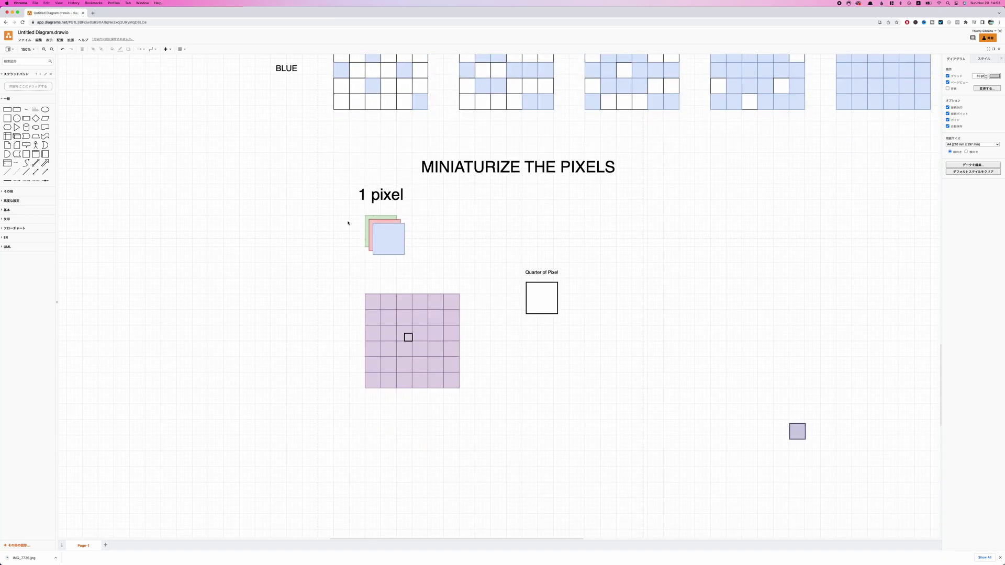
pyautogui.click(405, 340)
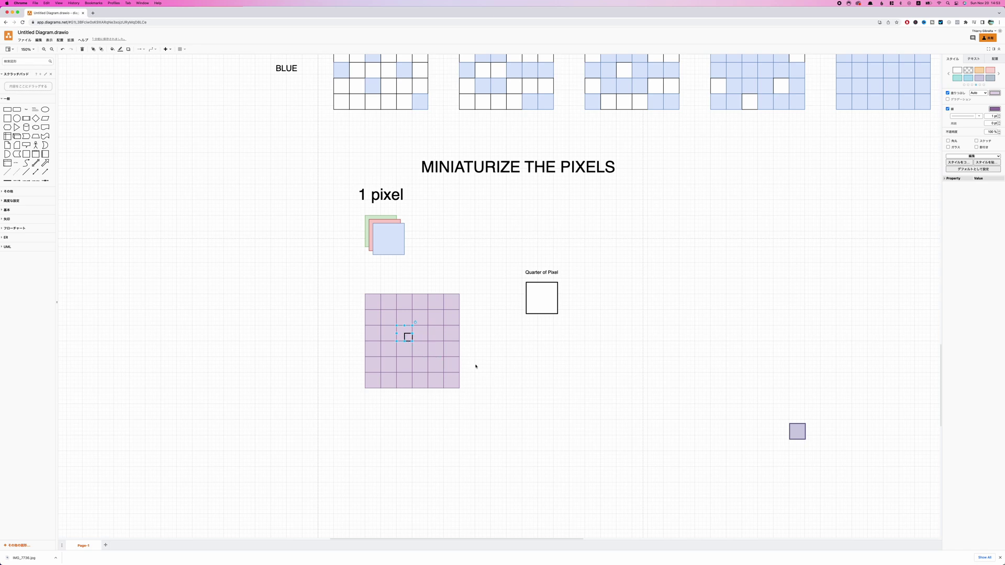
pyautogui.click(476, 366)
pyautogui.click(410, 341)
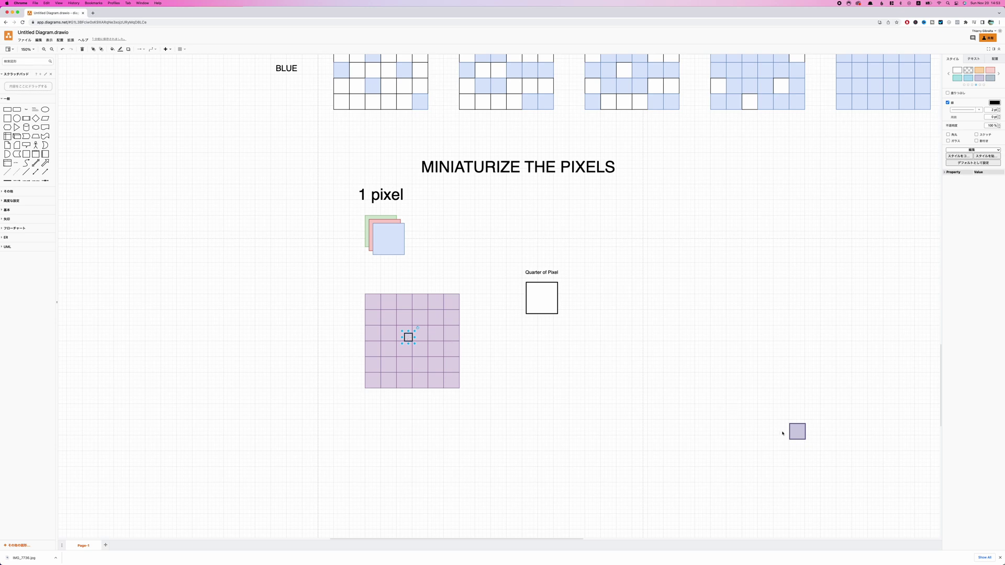
pyautogui.moveTo(796, 436); pyautogui.dragTo(533, 309)
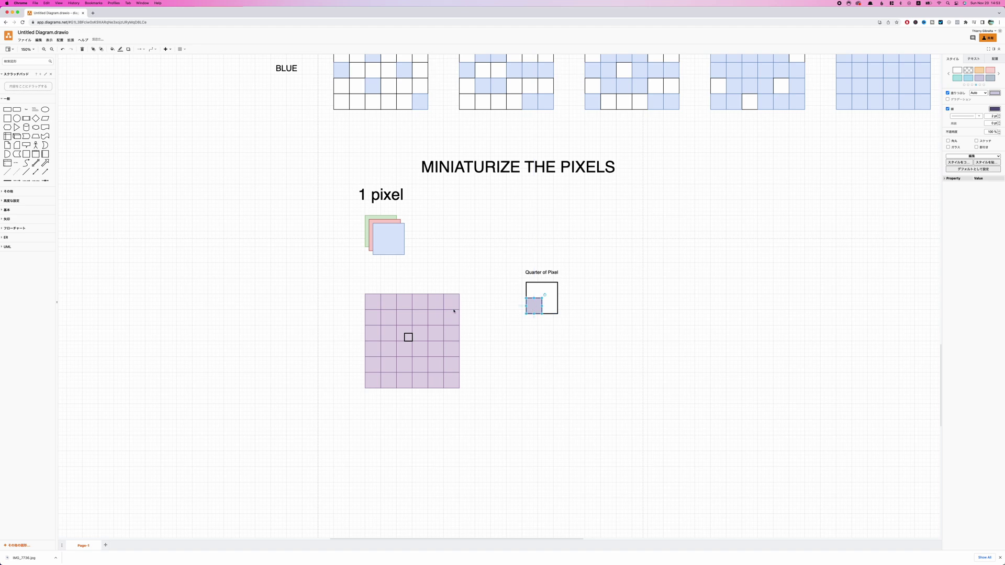
pyautogui.click(575, 366)
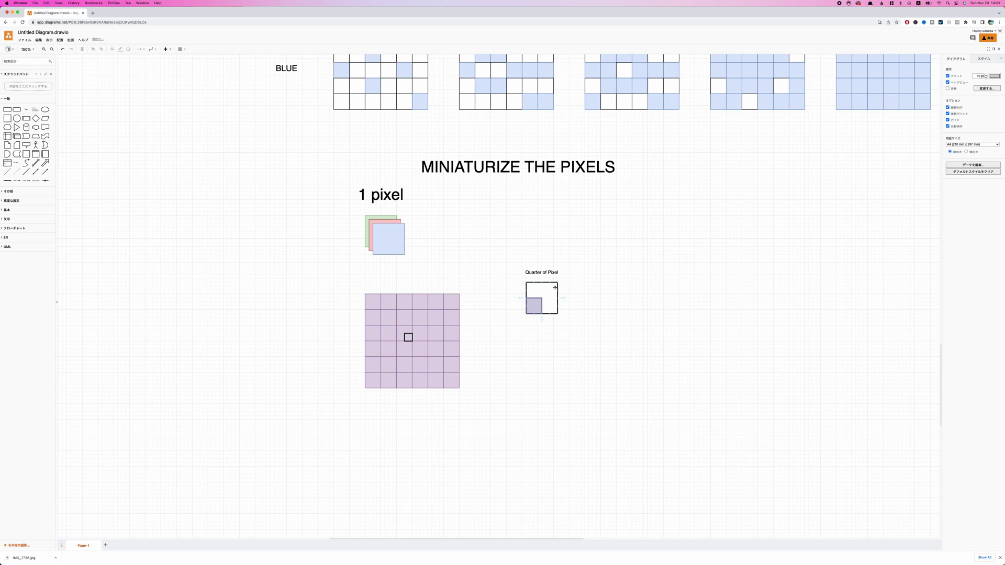
# Step: Shift the purple grid's outline square half a cell to the right
pyautogui.click(408, 337)
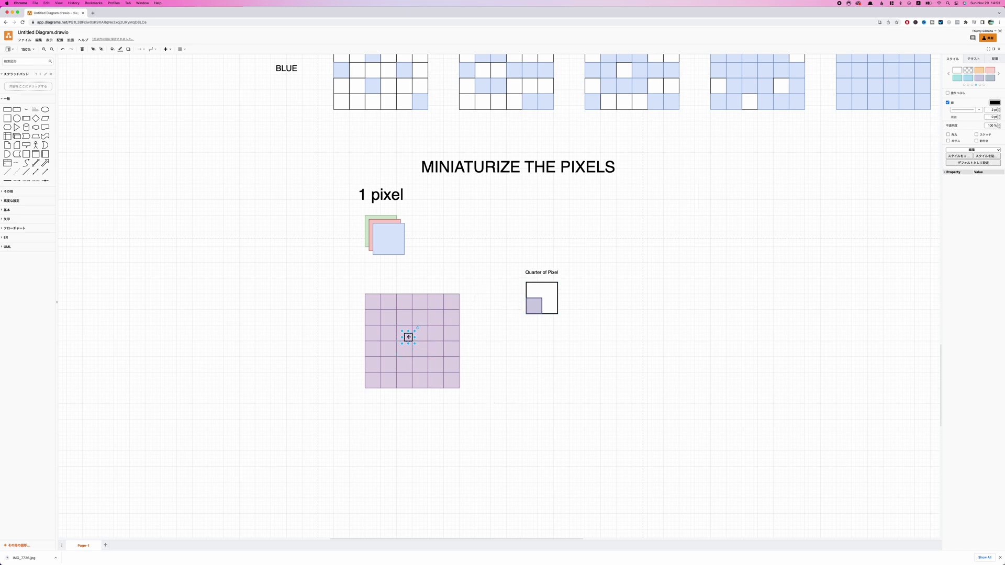
pyautogui.moveTo(408, 338); pyautogui.dragTo(416, 338)
pyautogui.scroll(10, 415, 337)
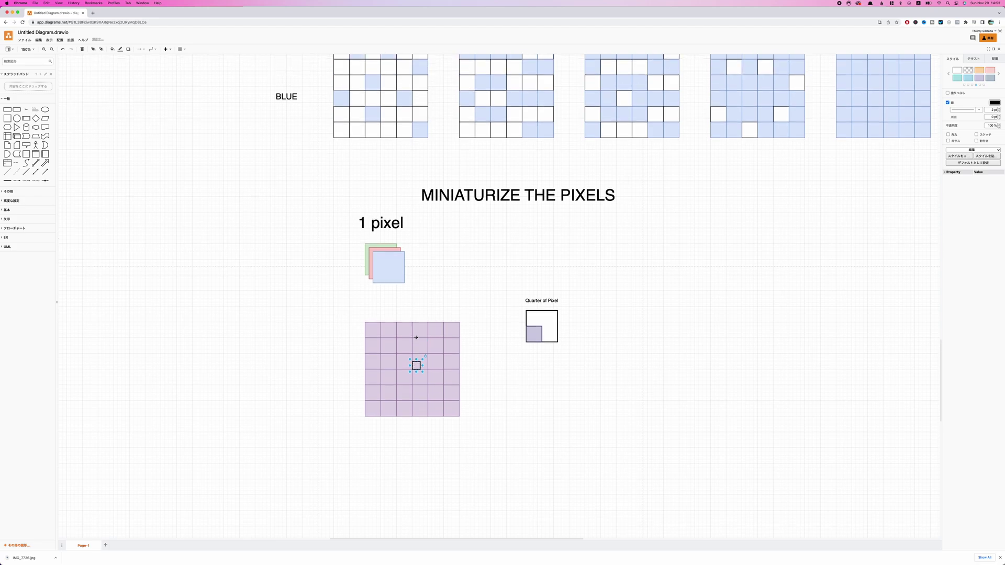
pyautogui.scroll(7, 416, 338)
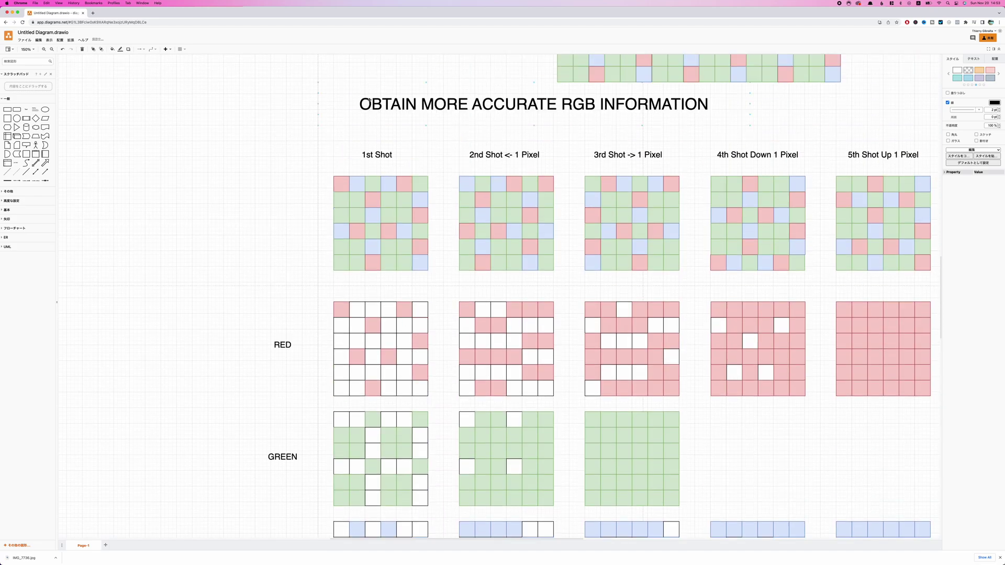
pyautogui.scroll(-16, 423, 243)
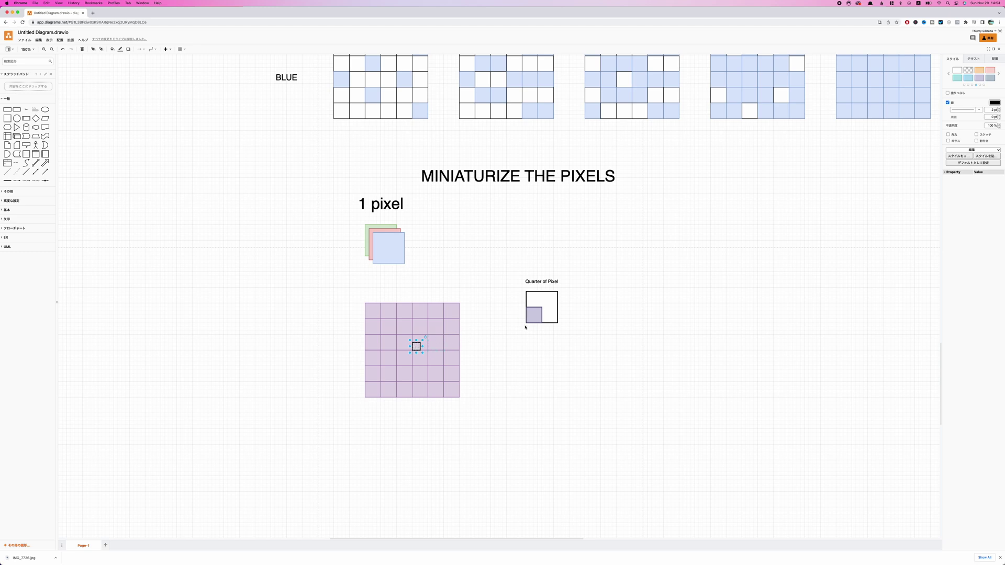
# Step: Duplicate the purple square into the top-left quarter and shift the outline square half a cell left
pyautogui.click(531, 317)
pyautogui.press('super+c')
pyautogui.press('super+v')
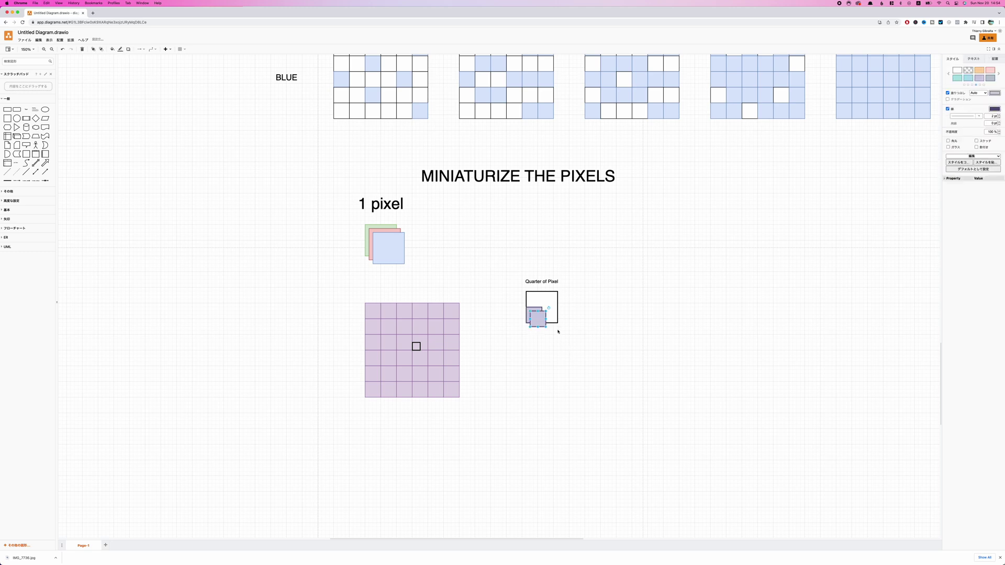
pyautogui.moveTo(538, 322); pyautogui.dragTo(533, 302)
pyautogui.moveTo(417, 346); pyautogui.dragTo(410, 354)
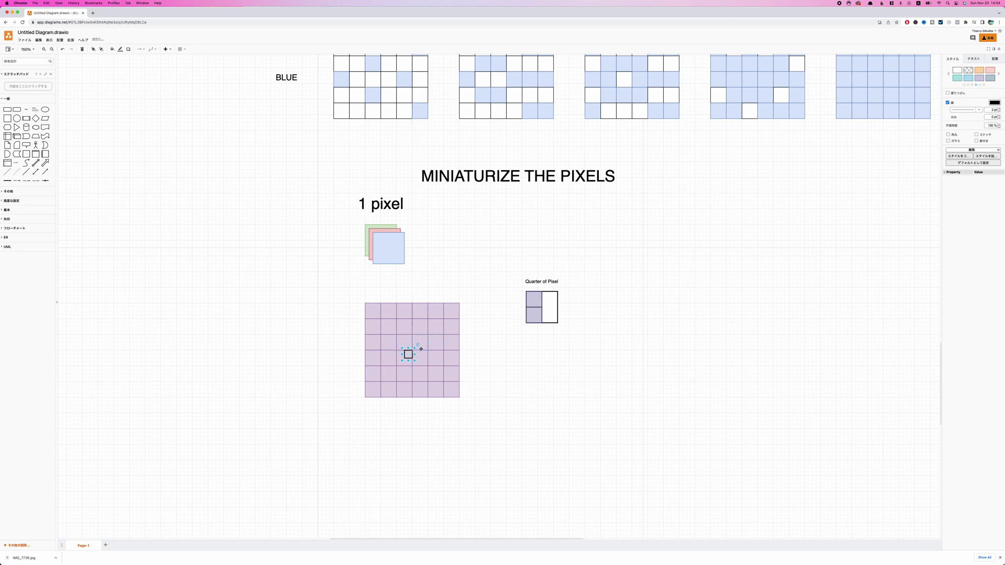
# Step: Move a purple square into the top-right quarter and raise the grid's outline square
pyautogui.moveTo(535, 319); pyautogui.dragTo(549, 300)
pyautogui.moveTo(408, 352); pyautogui.dragTo(408, 339)
pyautogui.click(529, 395)
pyautogui.click(408, 340)
pyautogui.click(463, 341)
pyautogui.click(535, 315)
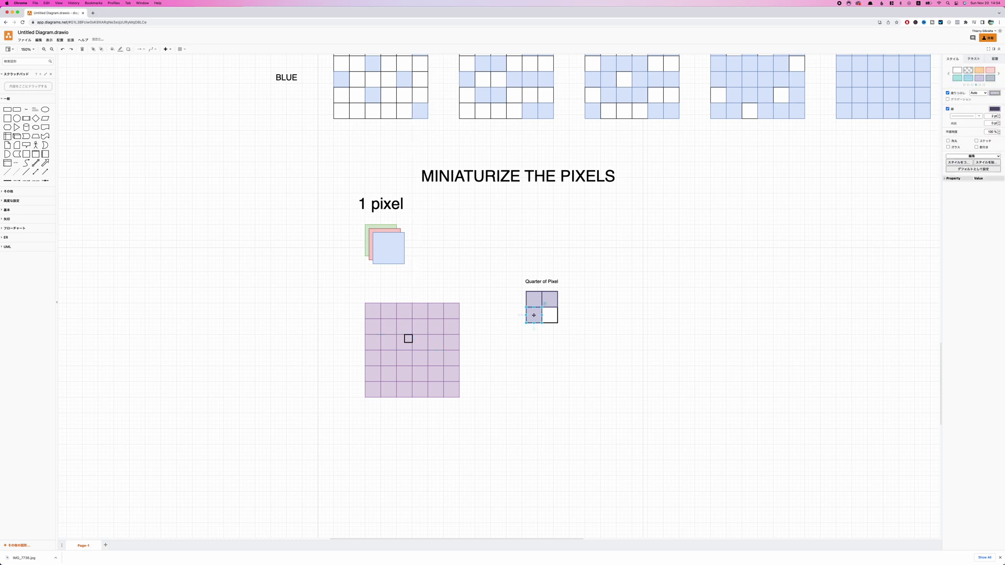
pyautogui.click(563, 343)
pyautogui.click(545, 324)
# Step: Fill the lower-right quarter with a purple square and lower the outline square half a cell
pyautogui.moveTo(545, 324); pyautogui.dragTo(558, 322)
pyautogui.moveTo(408, 339); pyautogui.dragTo(406, 347)
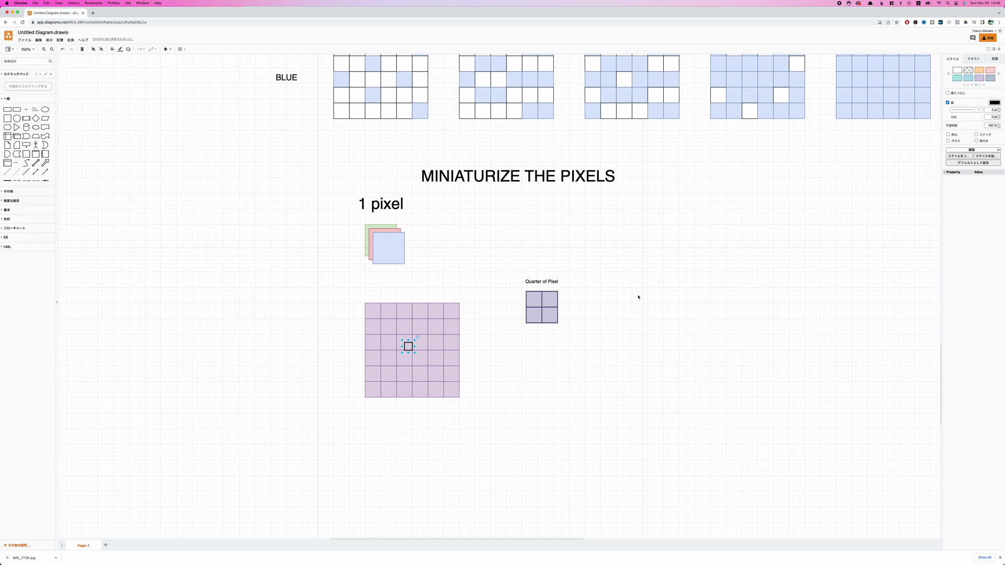
pyautogui.scroll(15, 638, 297)
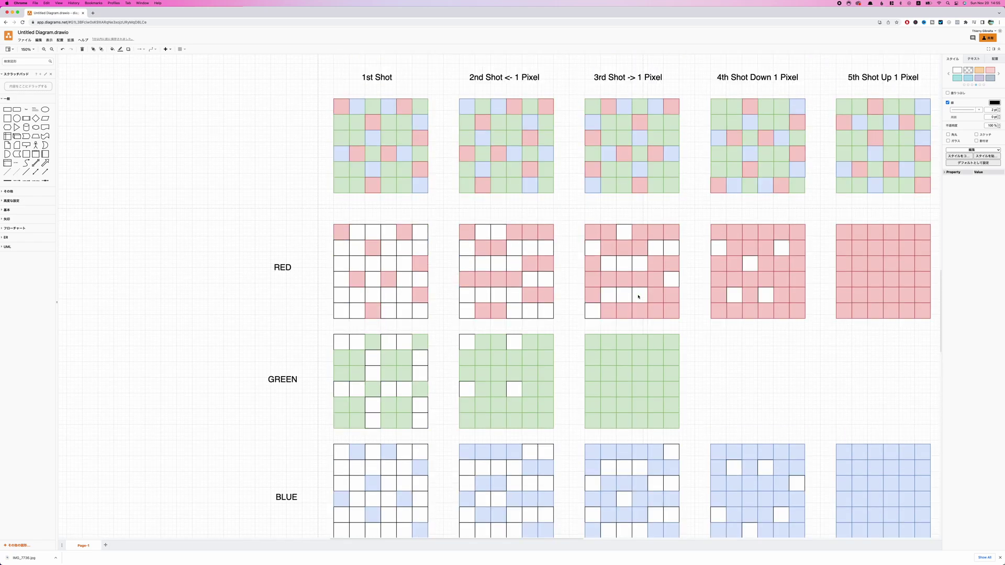
pyautogui.scroll(1, 636, 289)
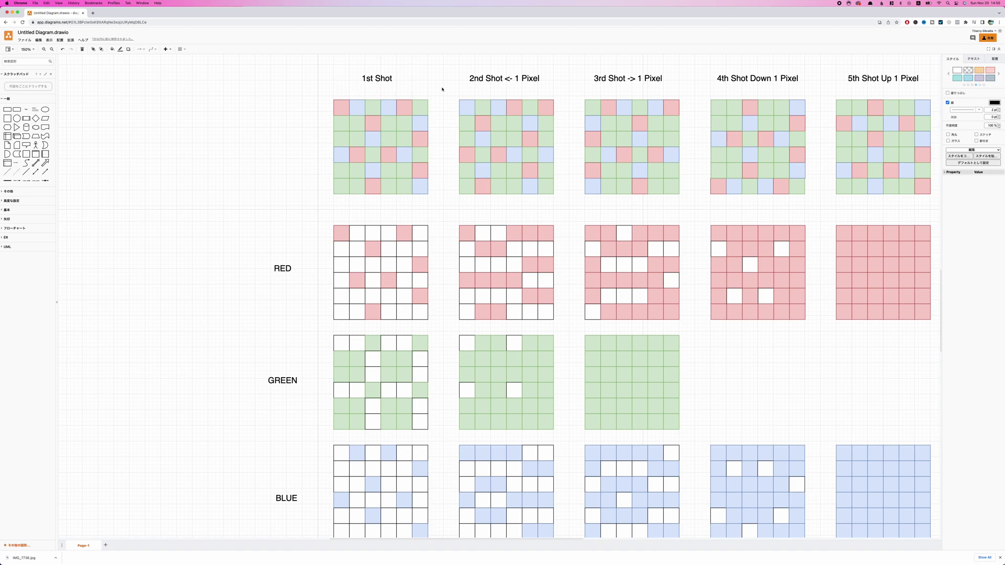
pyautogui.scroll(-3, 469, 159)
pyautogui.scroll(-14, 469, 158)
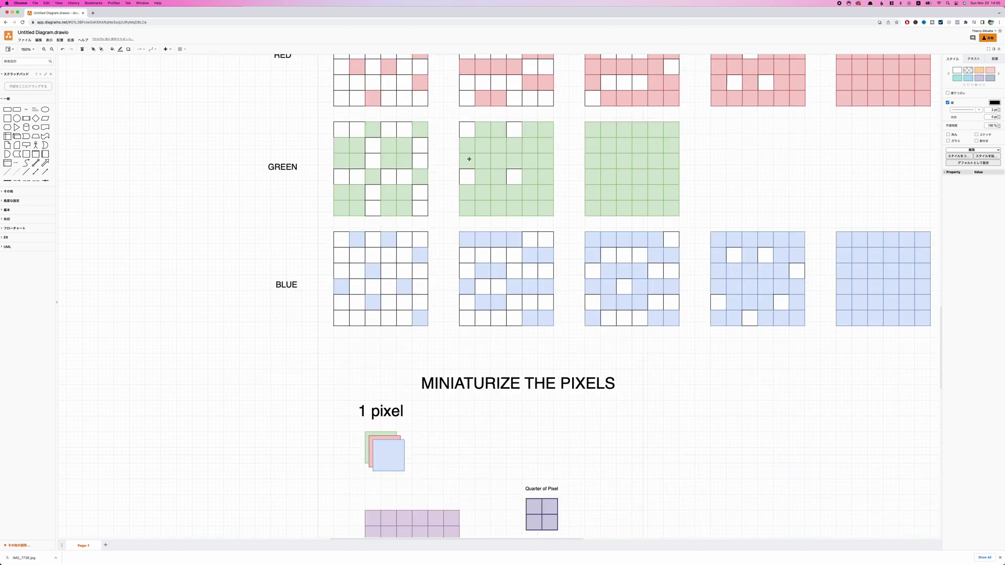
pyautogui.click(581, 249)
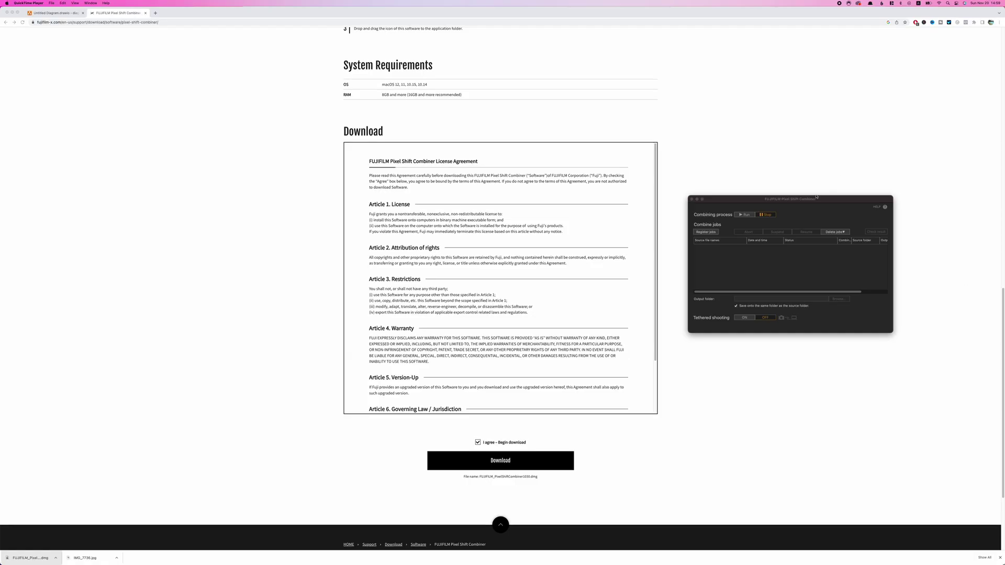
# Step: Center the empty Pixel Shift Combiner window over the Fujifilm download page
pyautogui.scroll(10, 665, 197)
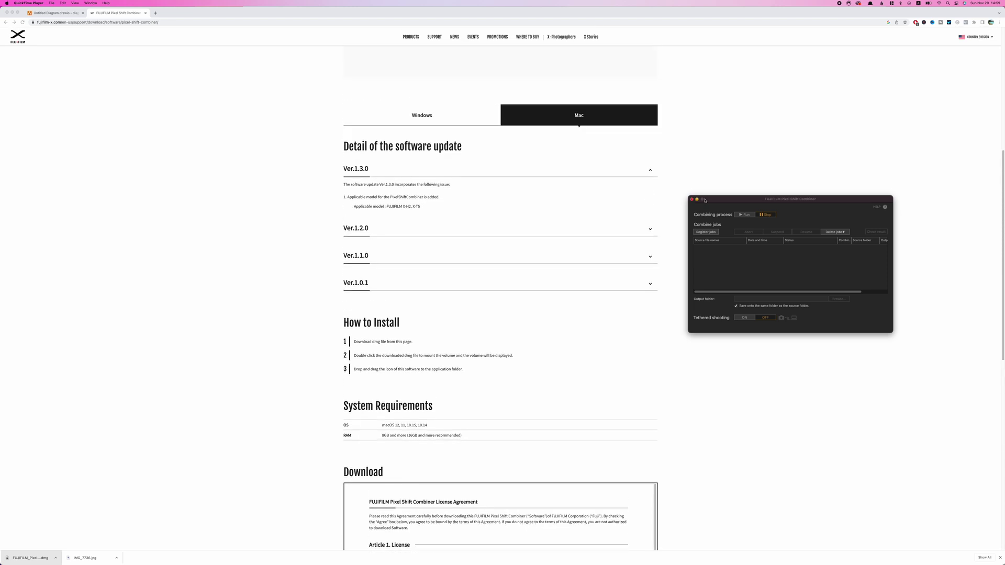
pyautogui.moveTo(716, 200); pyautogui.dragTo(469, 183)
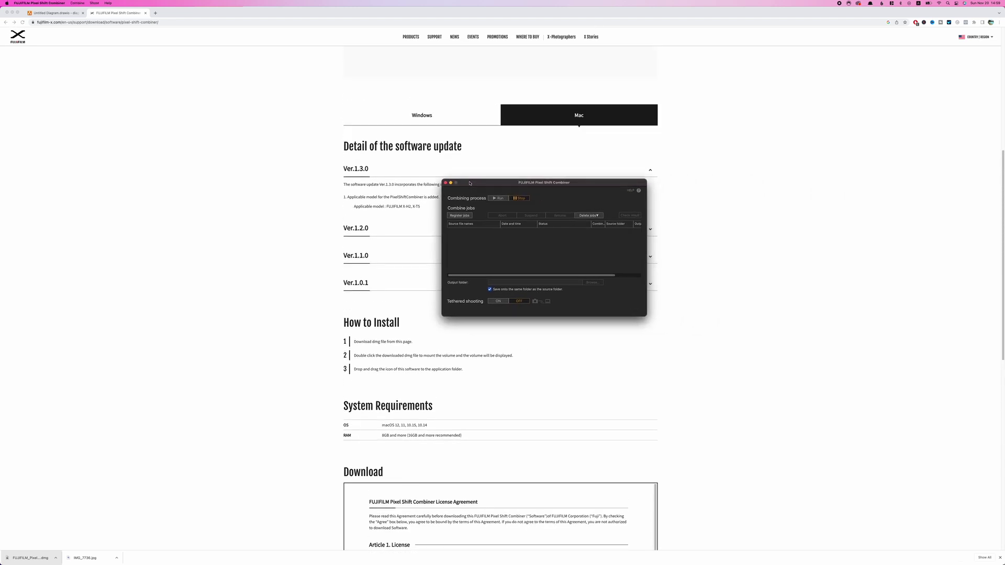